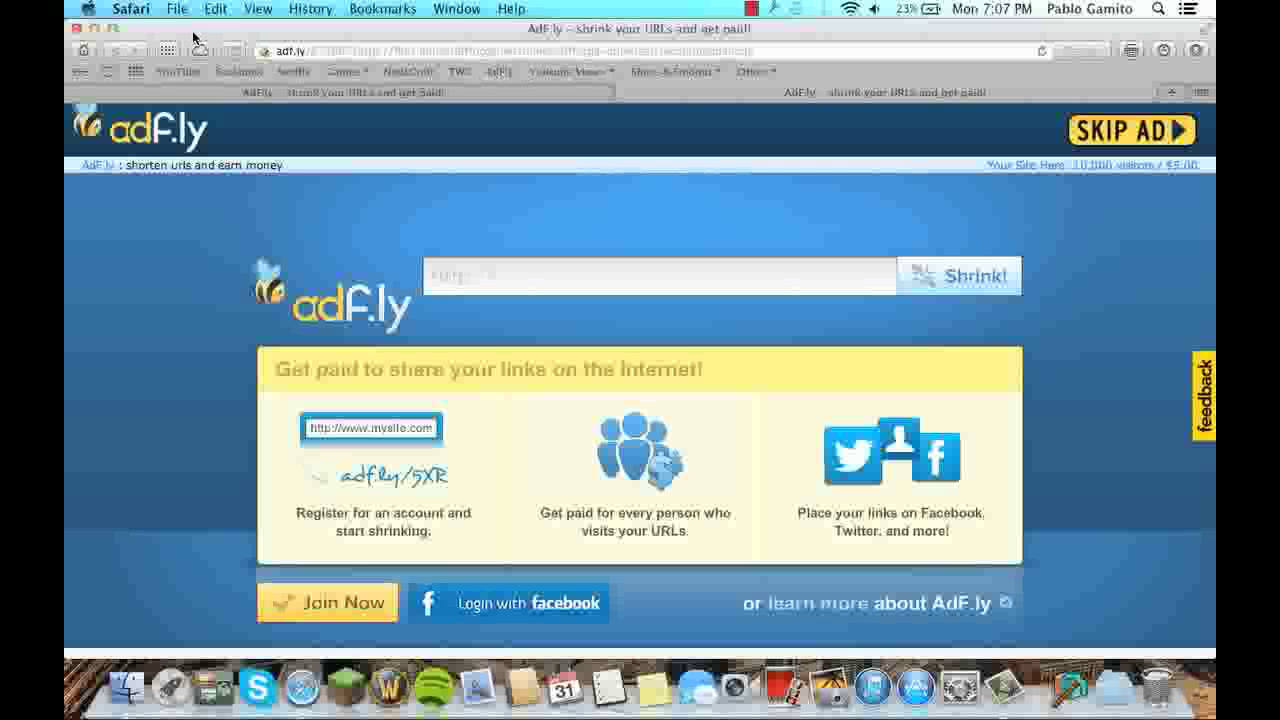
- Close Safari and drag UniversalFiles -1 and minecraftforge-universal from Downloads onto the desktop
left_click(78, 29)
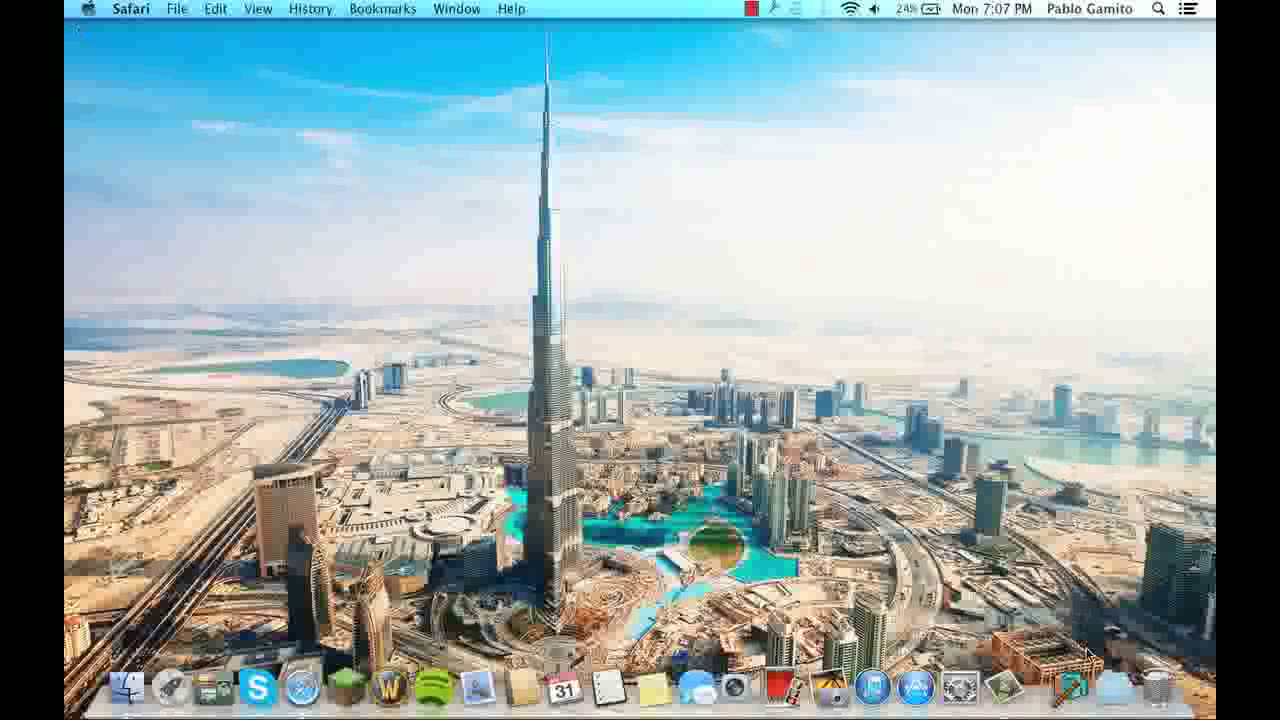
left_click(1113, 688)
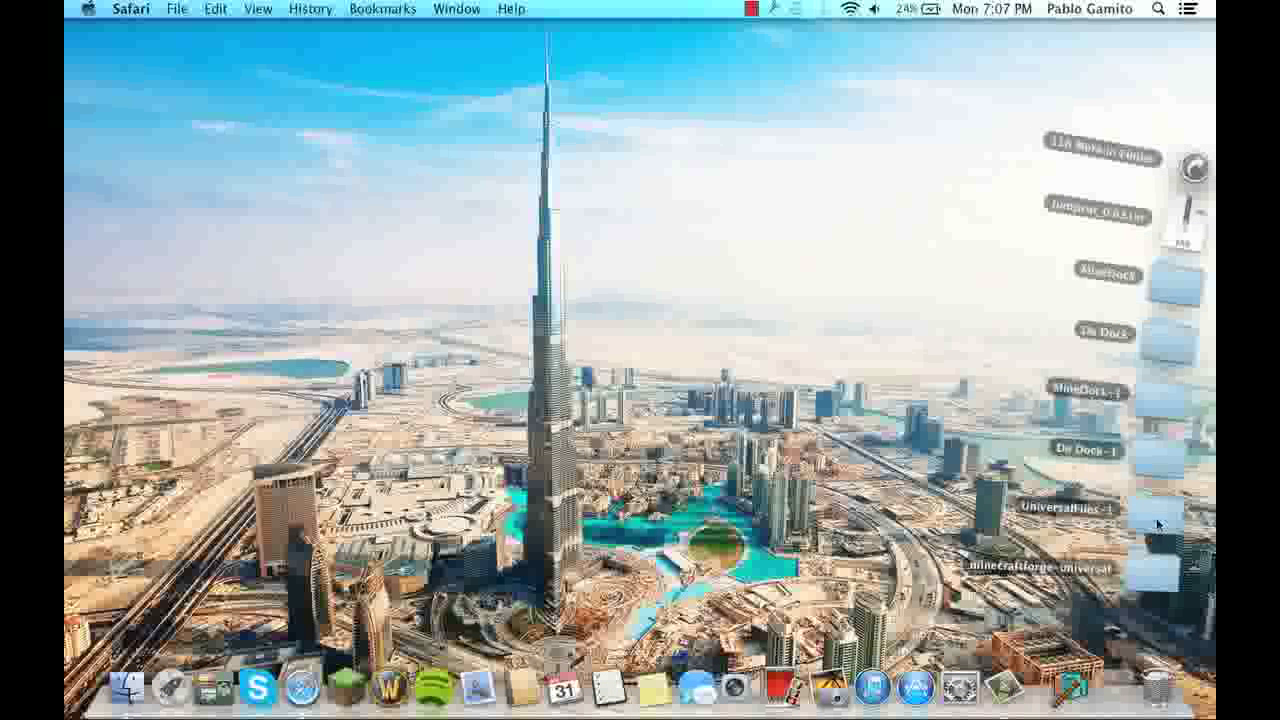
left_click_drag(1158, 524, 216, 155)
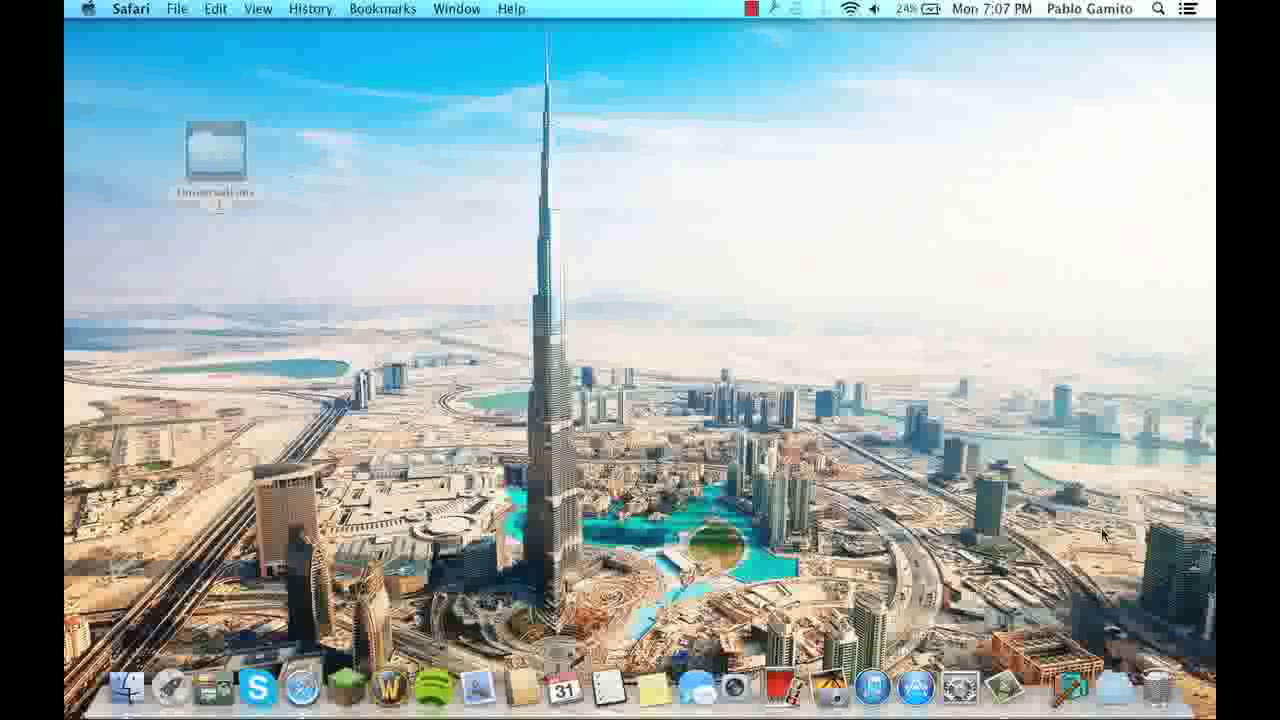
left_click(1115, 688)
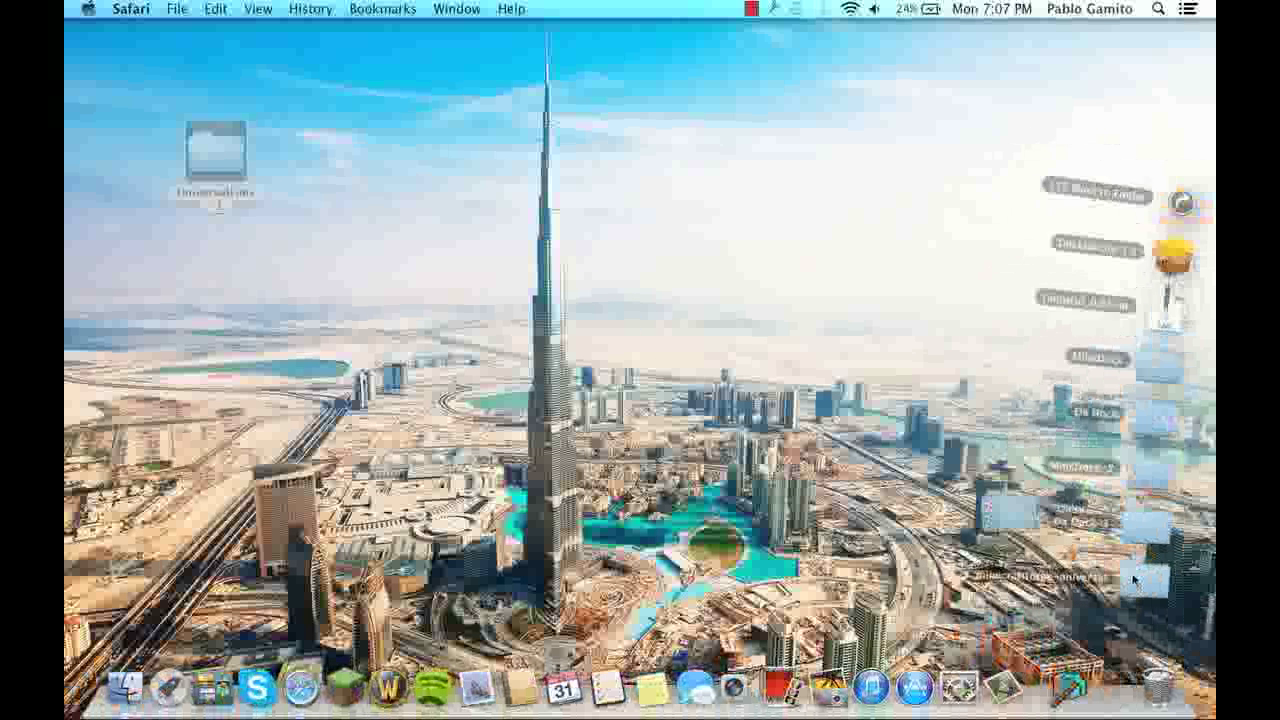
left_click_drag(1150, 563, 340, 172)
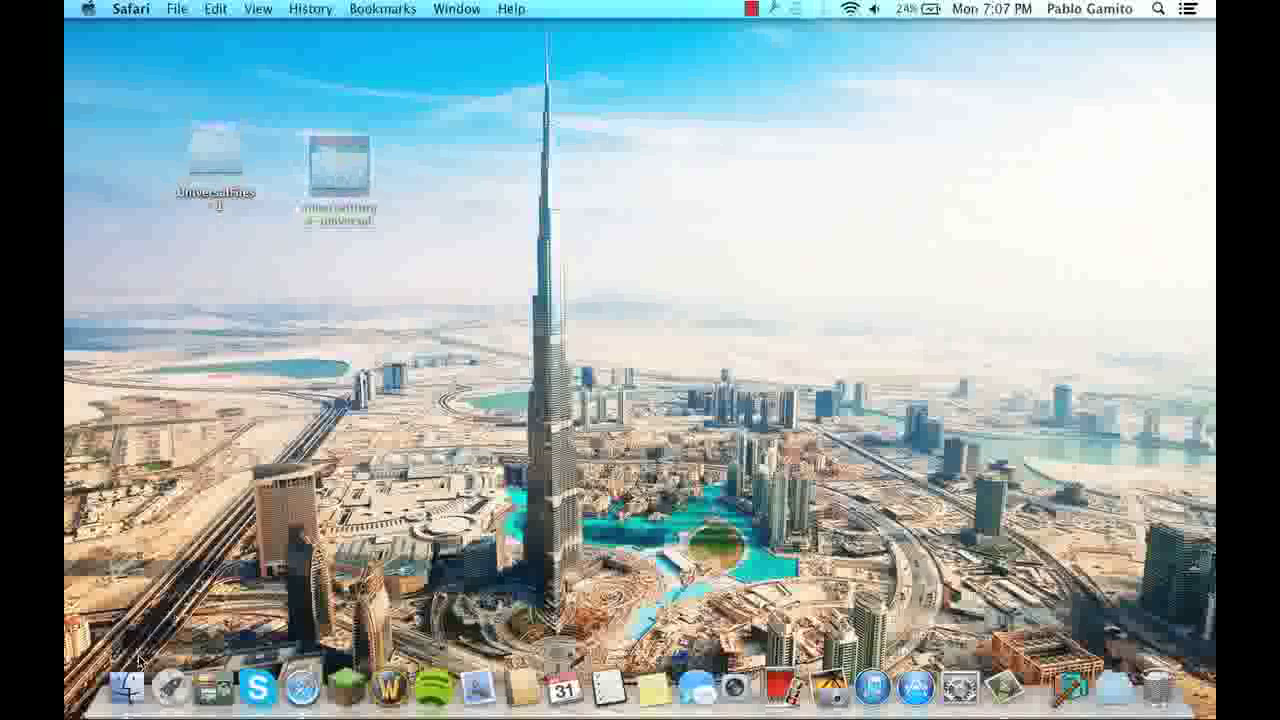
- In a new Finder window, go to Library > Application Support > minecraft > bin
left_click(130, 676)
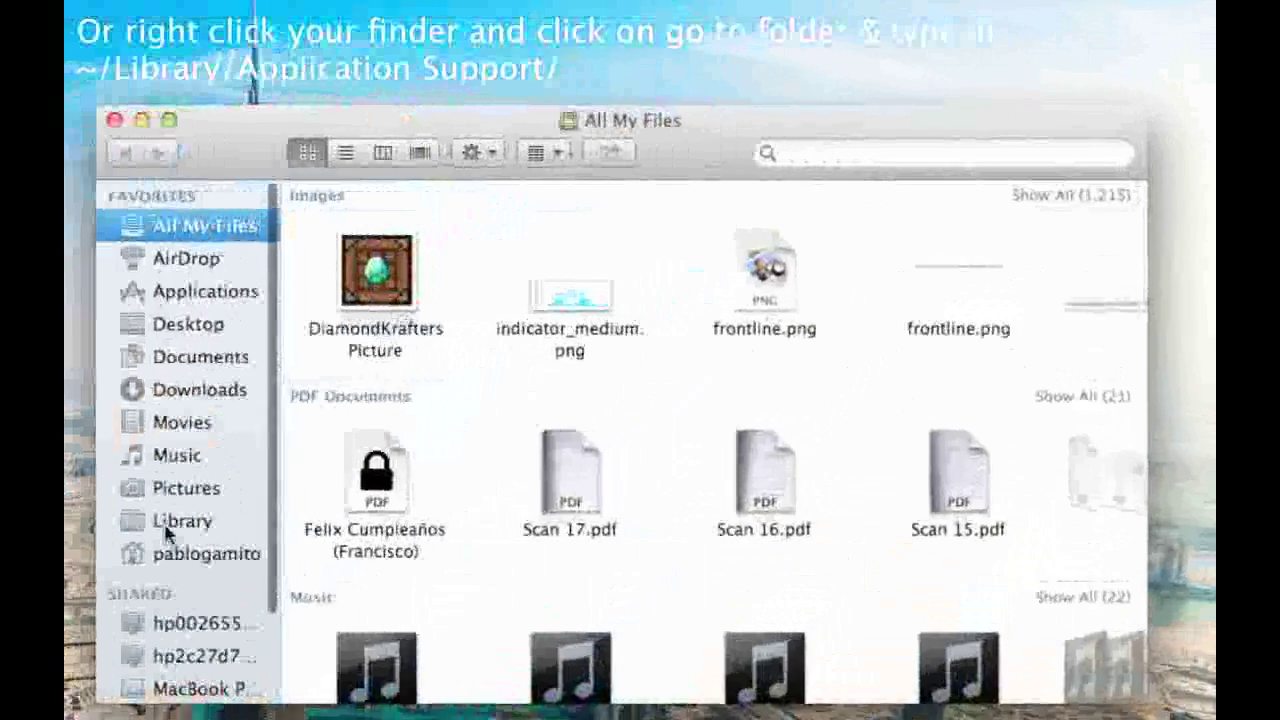
left_click(167, 530)
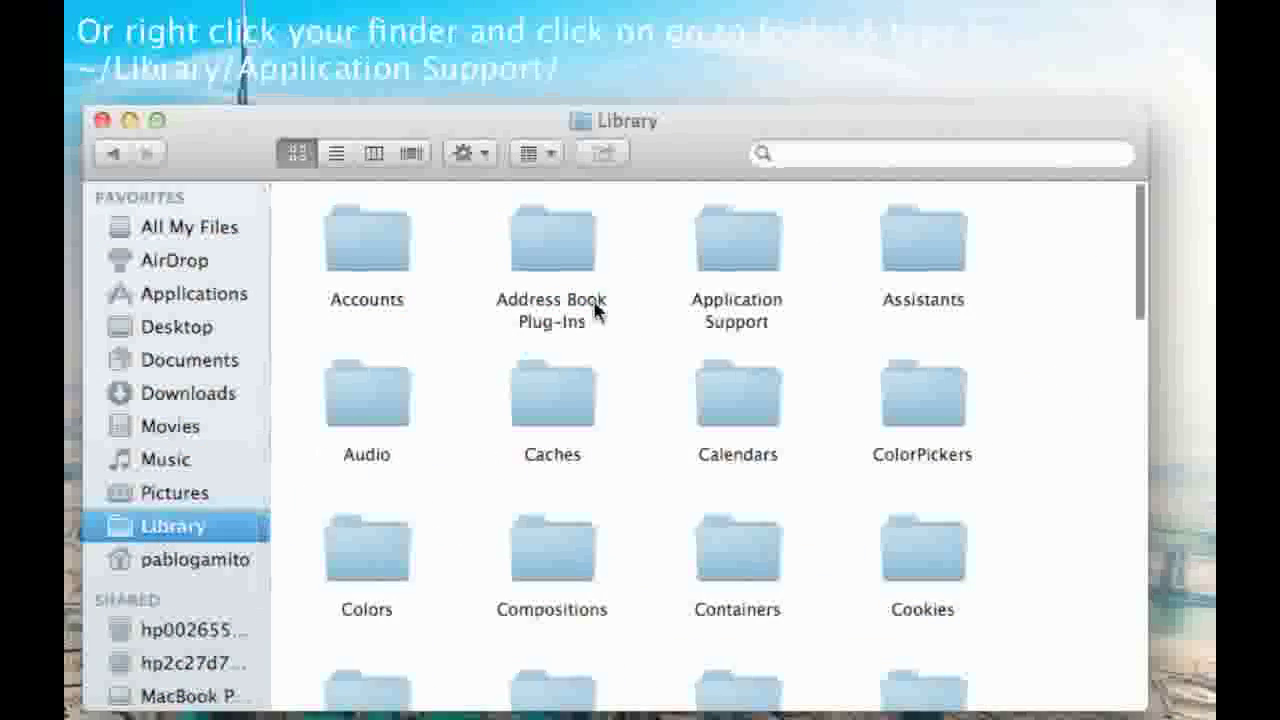
double_click(743, 257)
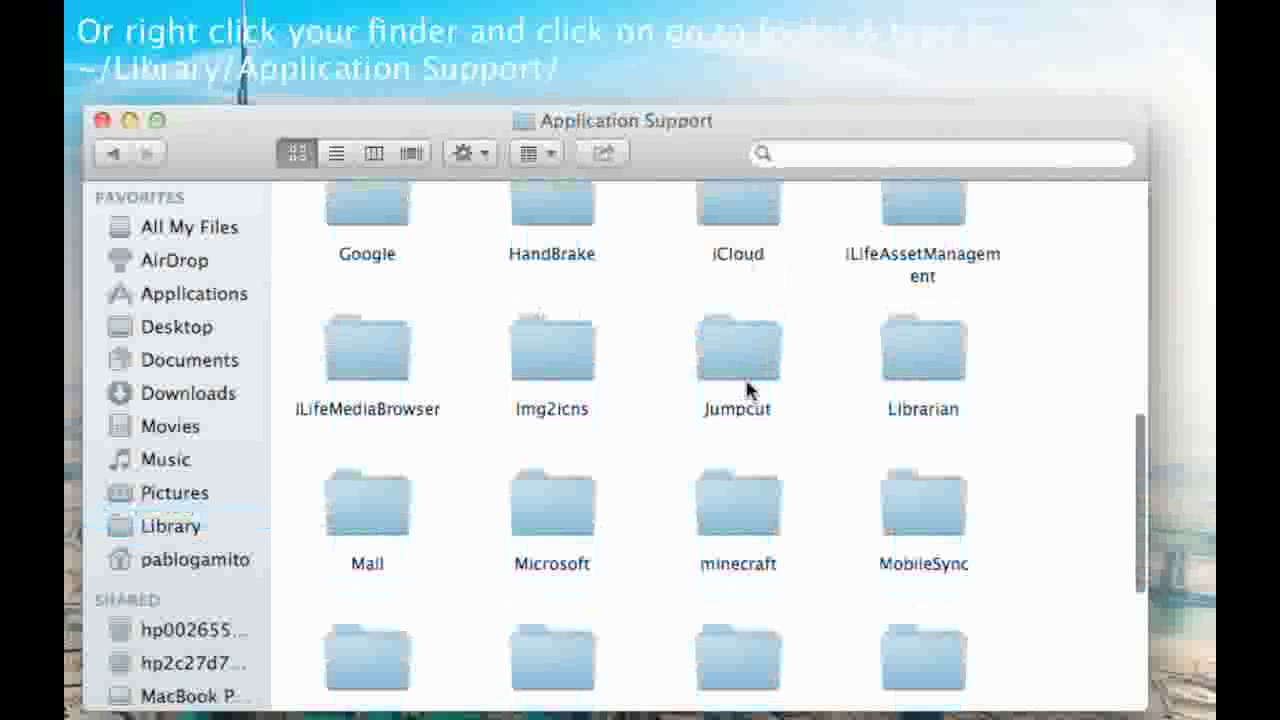
double_click(737, 505)
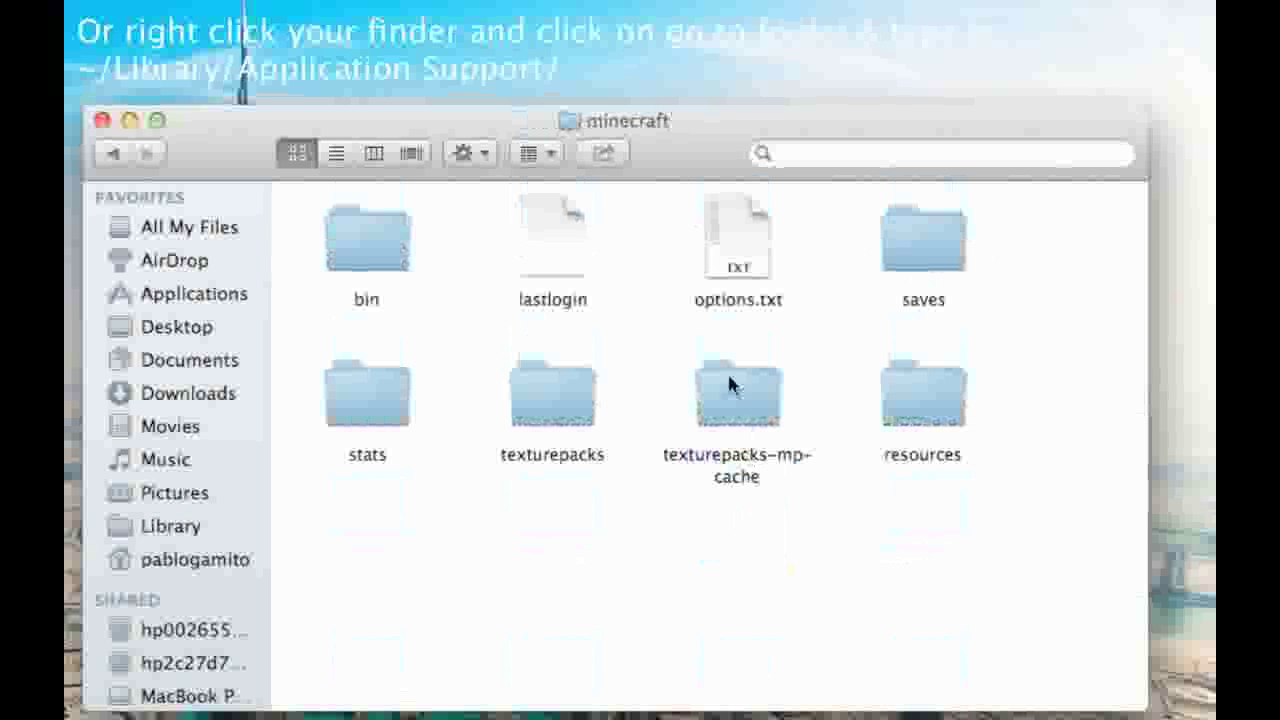
double_click(354, 263)
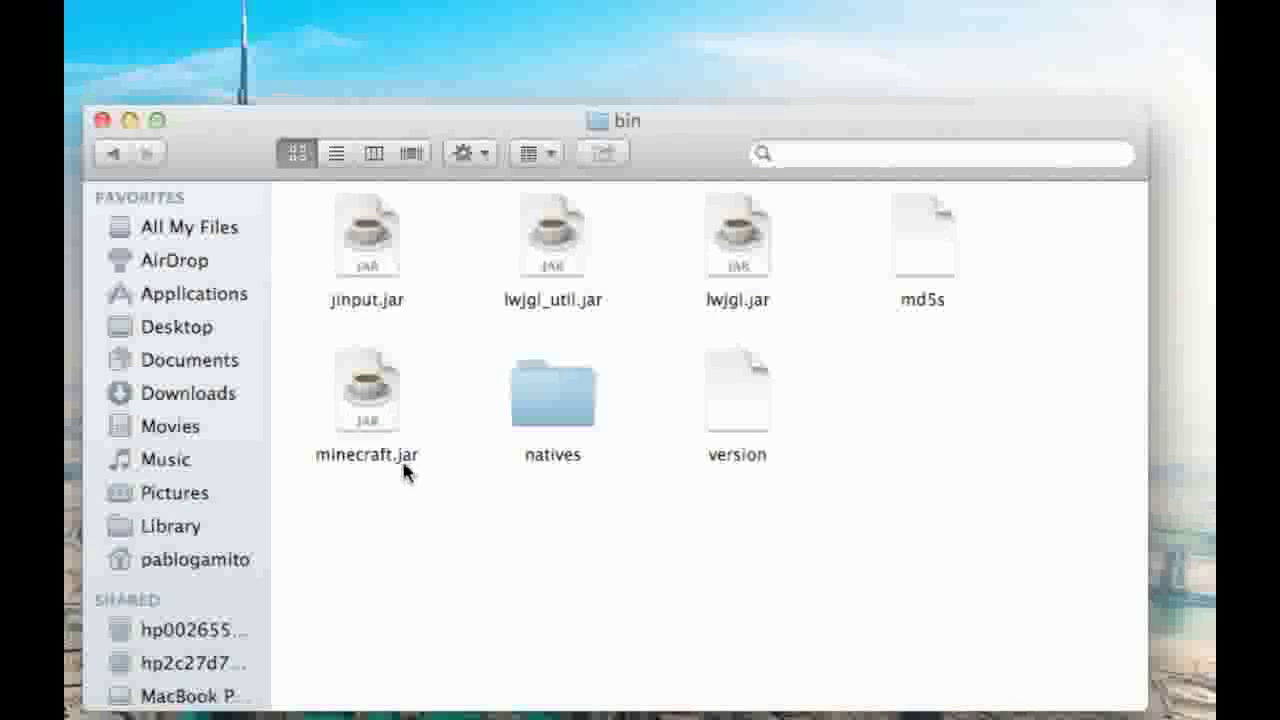
- Rename minecraft.jar to minecraft.jar.zip, keep the .zip extension, and expand it into a minecraft.jar folder
left_click(405, 468)
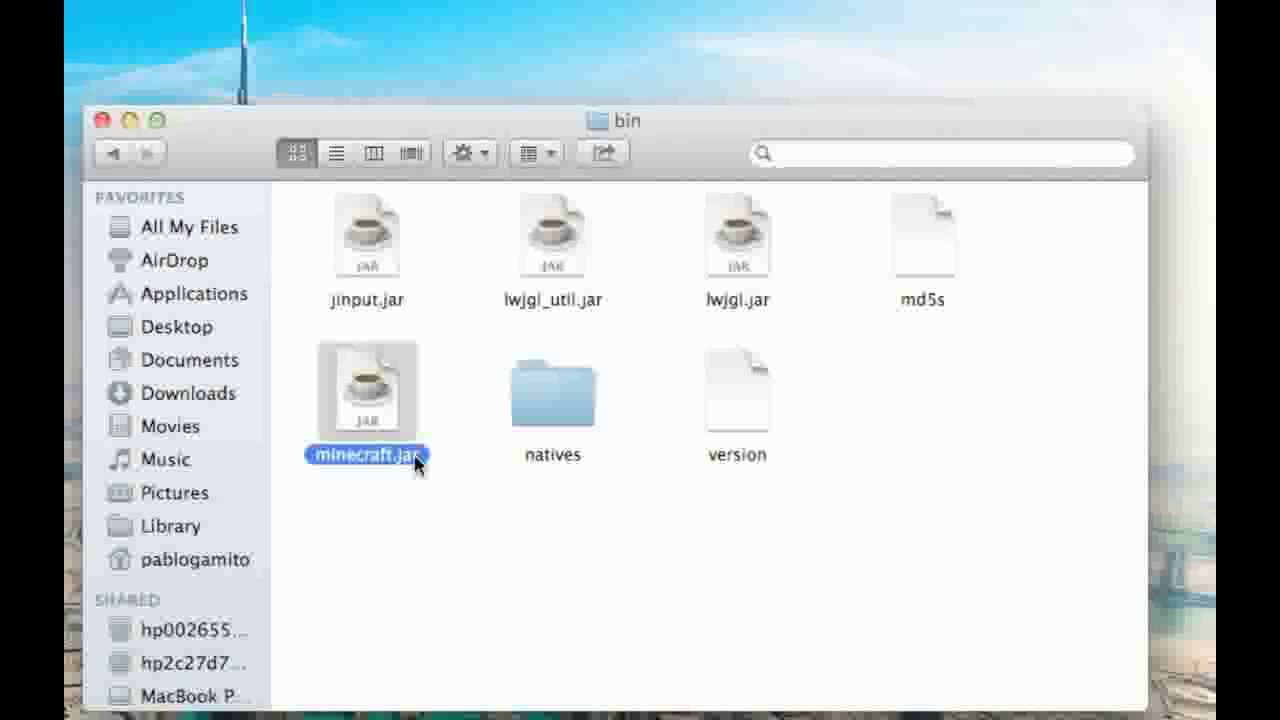
key("Return")
key("Right")
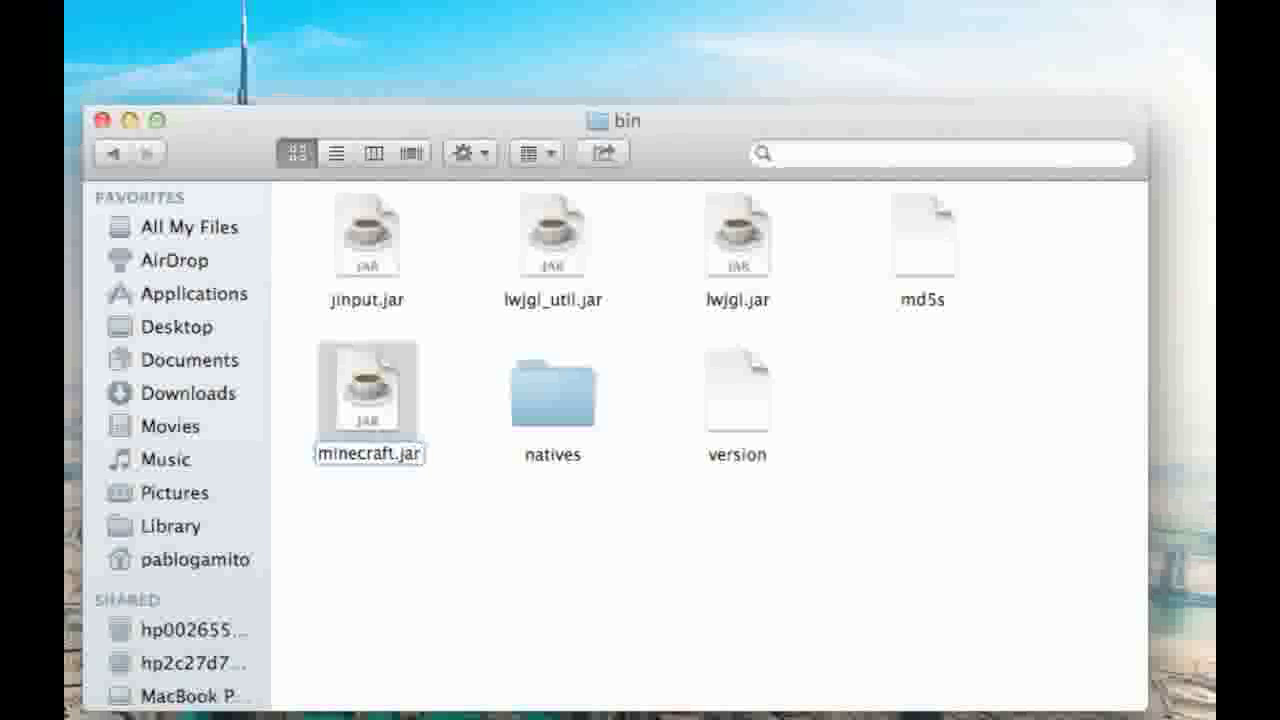
key("Return")
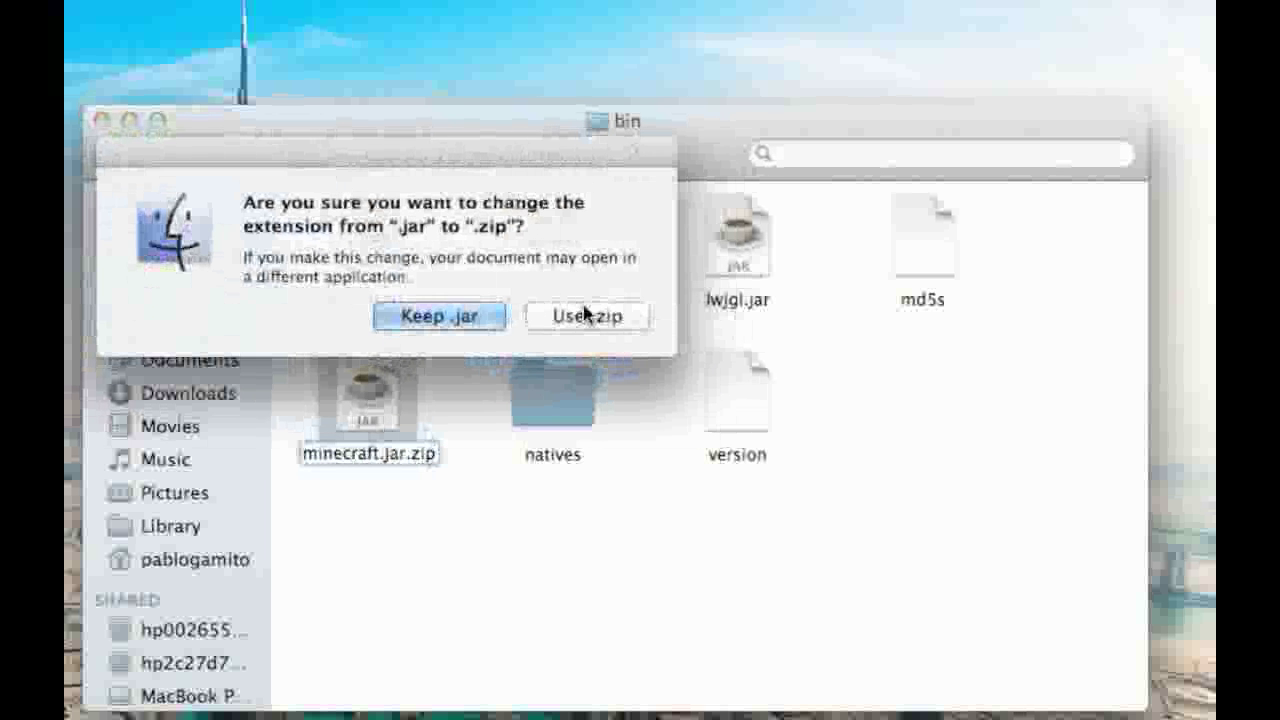
left_click(586, 314)
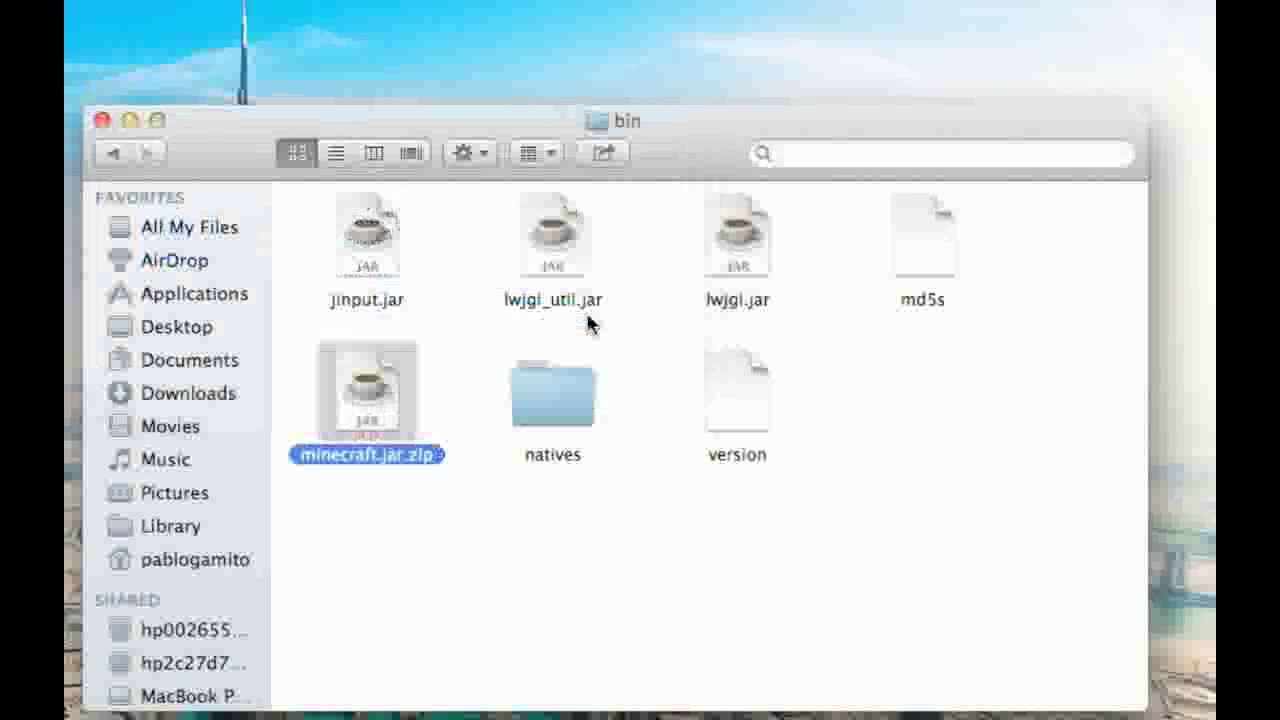
double_click(386, 428)
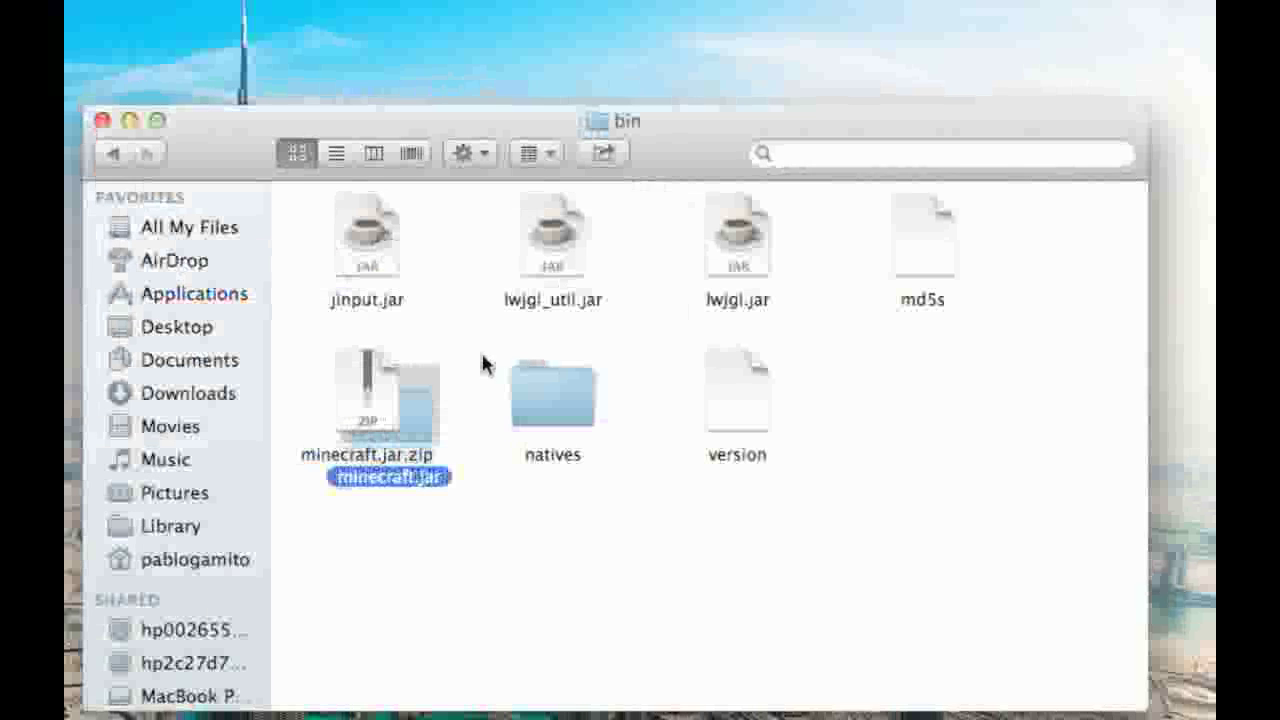
left_click_drag(432, 422, 416, 527)
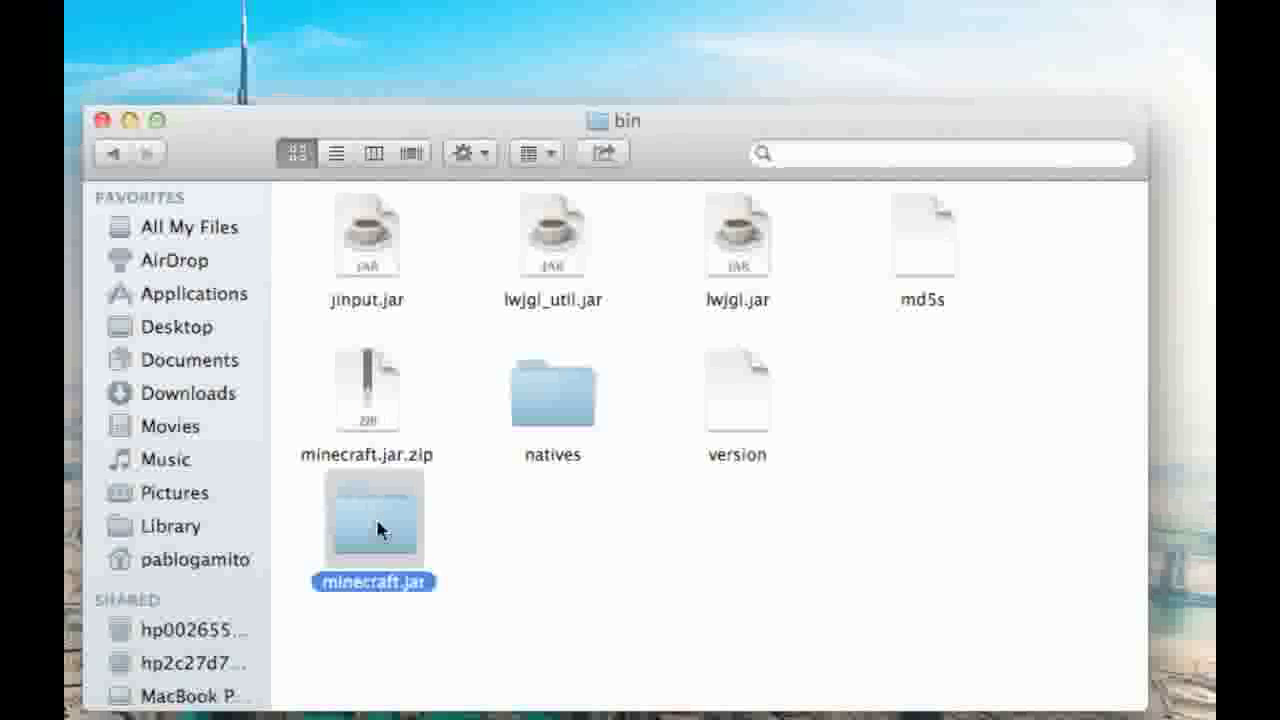
- Move every minecraftforge-universal class file into the extracted minecraft.jar folder, replacing all duplicates
double_click(368, 522)
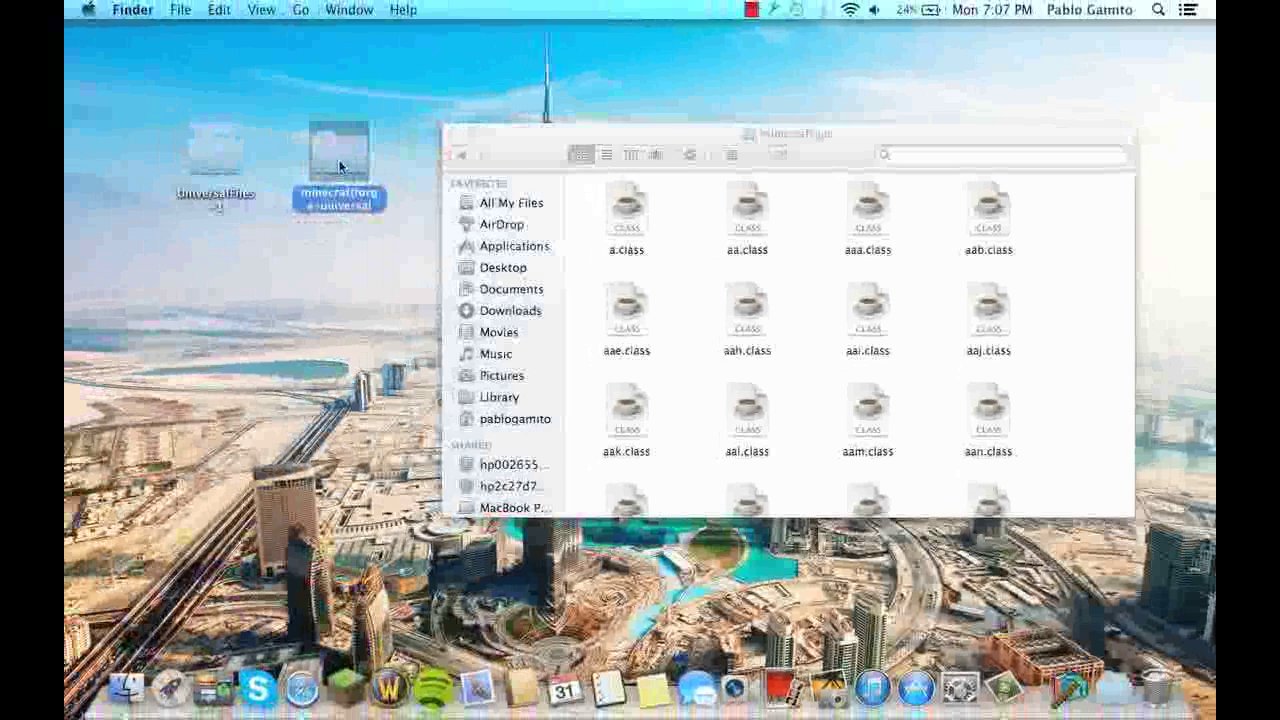
double_click(340, 160)
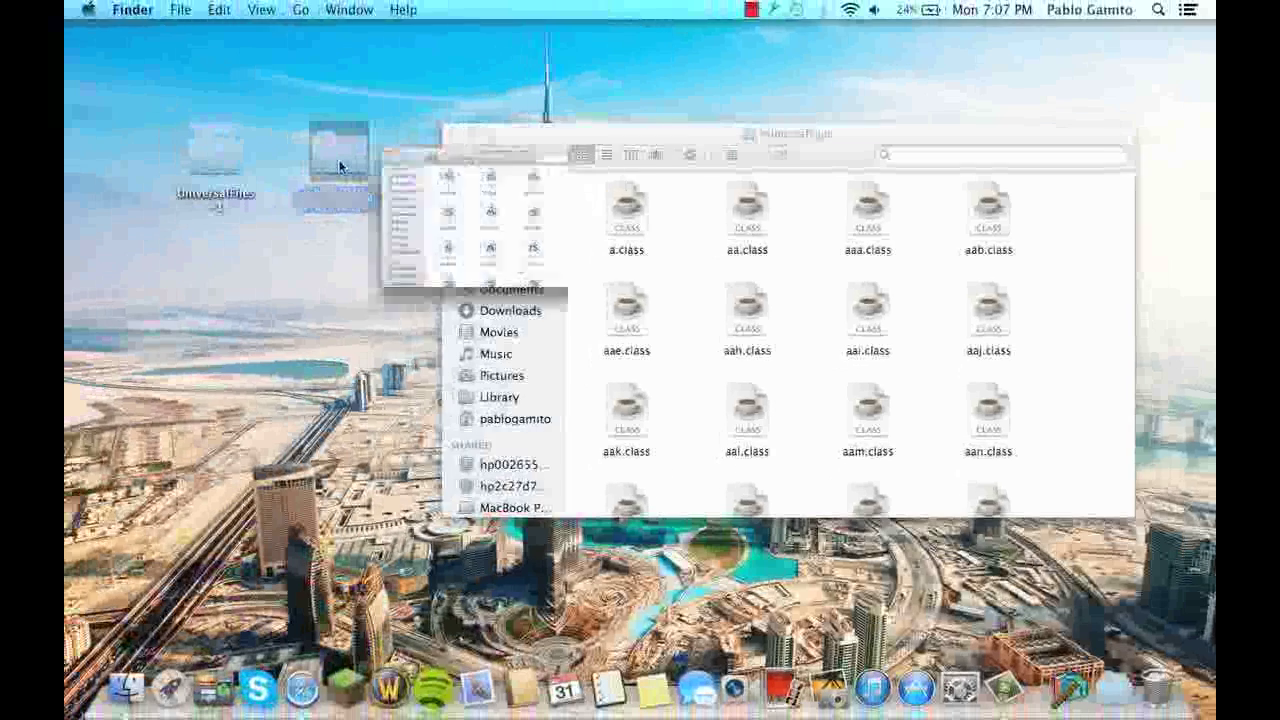
left_click_drag(632, 240, 1022, 565)
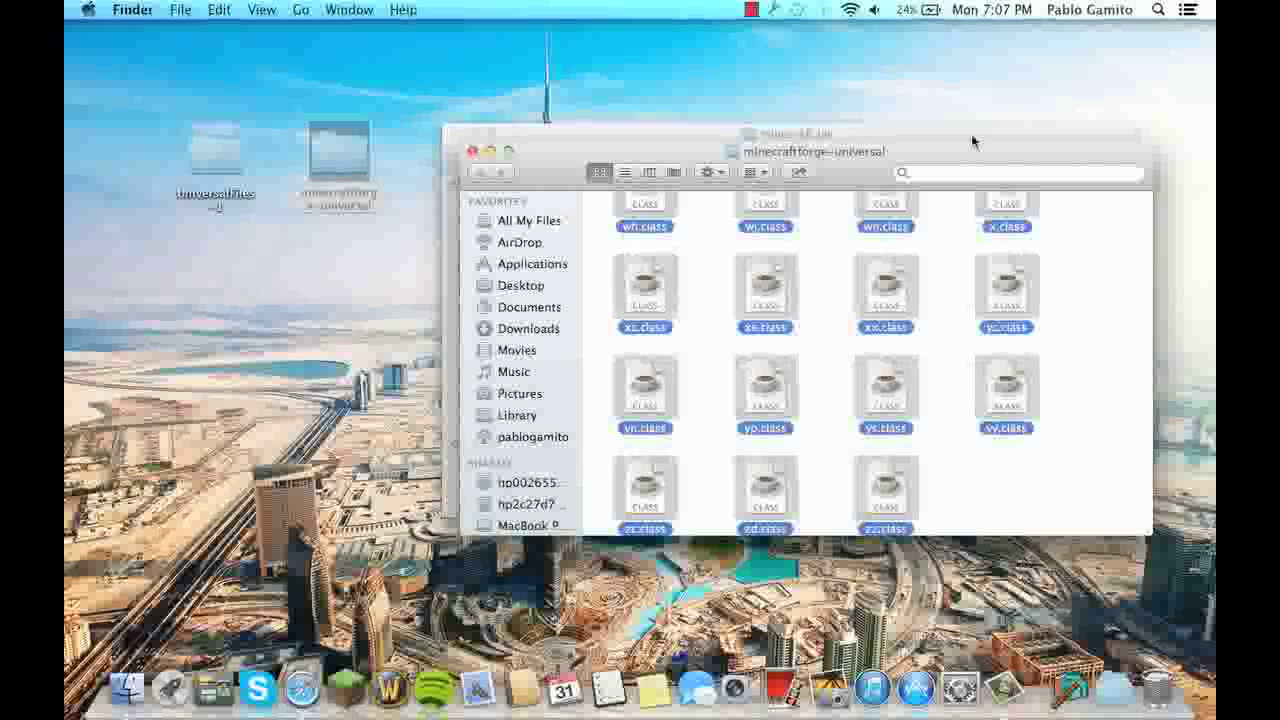
left_click_drag(933, 152, 960, 352)
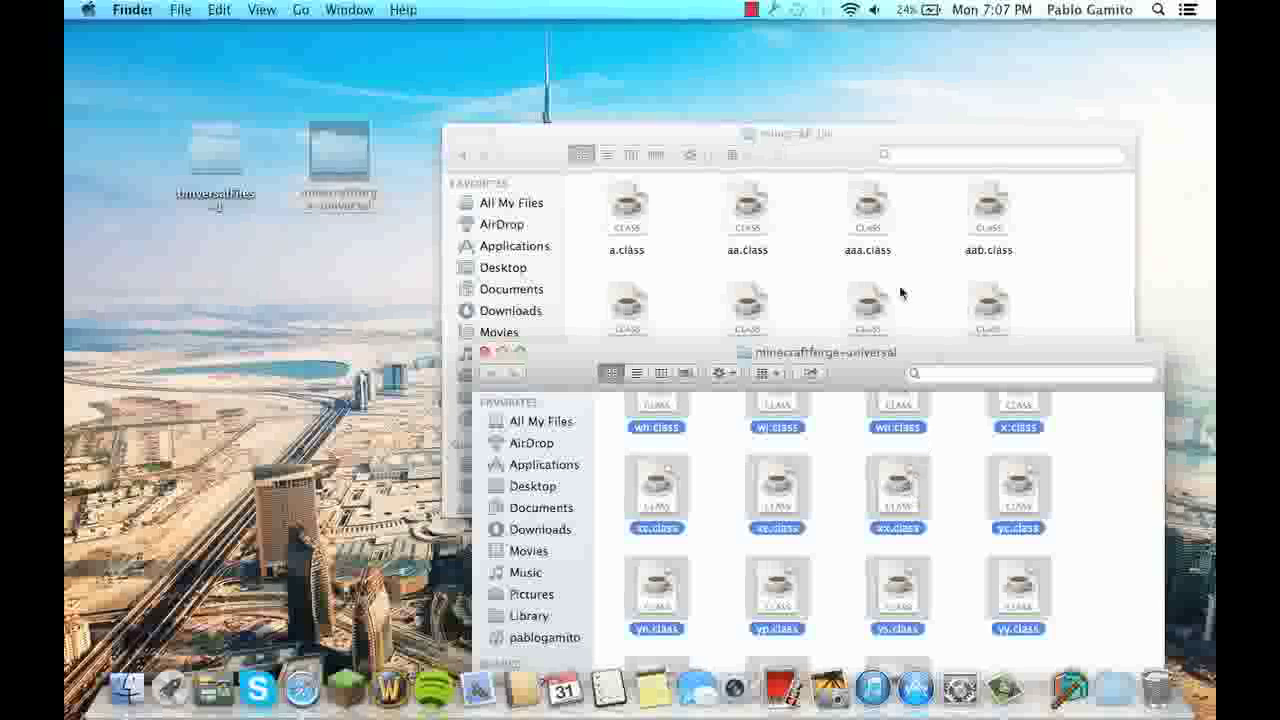
left_click_drag(900, 292, 894, 291)
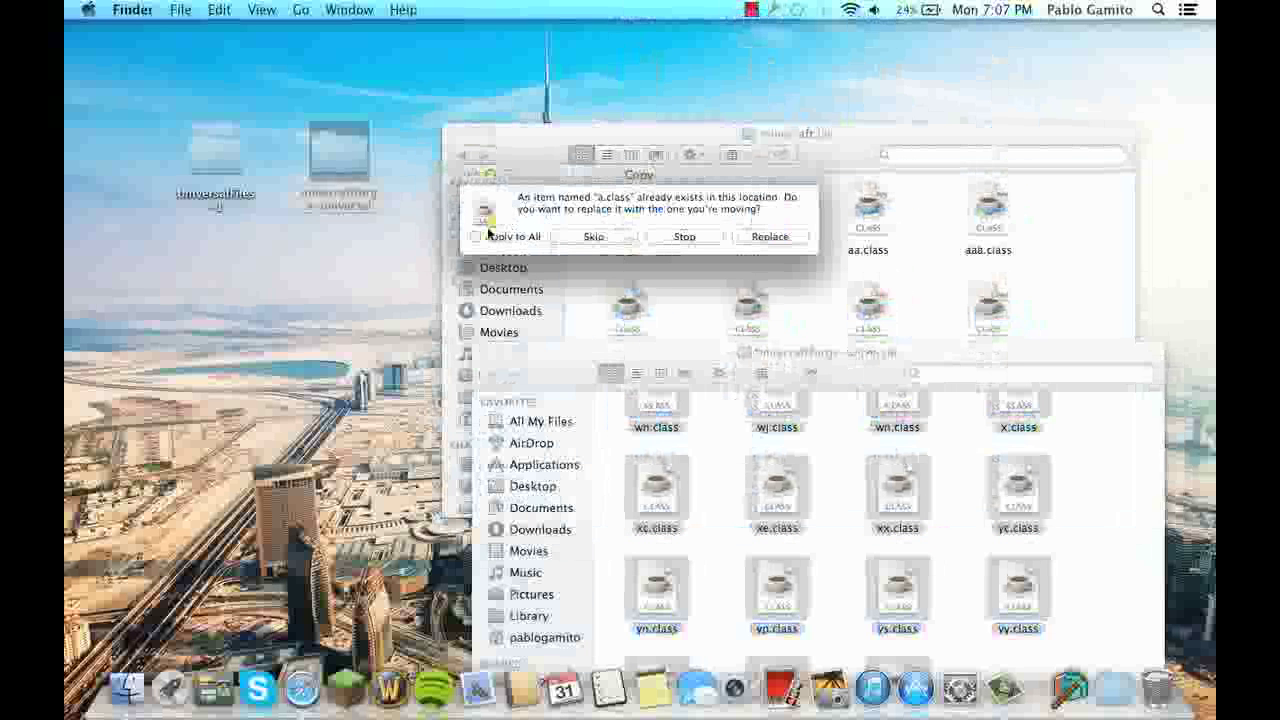
left_click(770, 237)
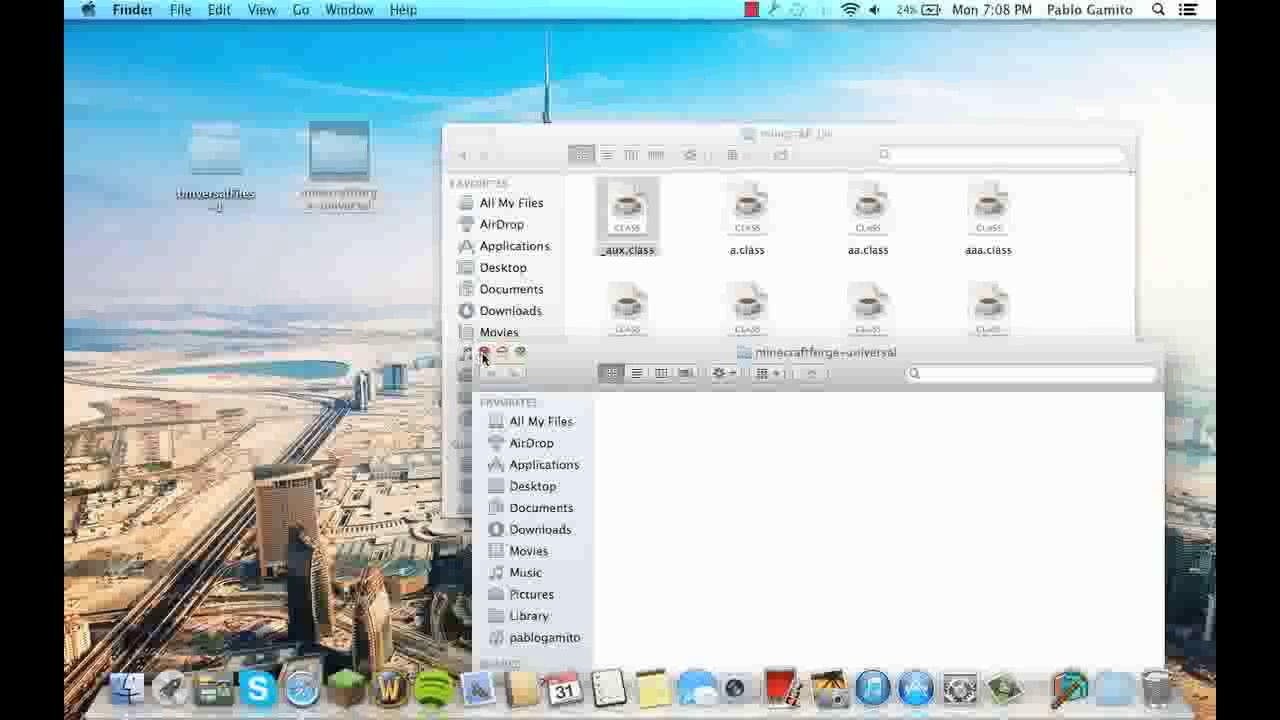
- Close the emptied forge window and scroll down minecraft.jar until META-INF is visible
left_click(484, 352)
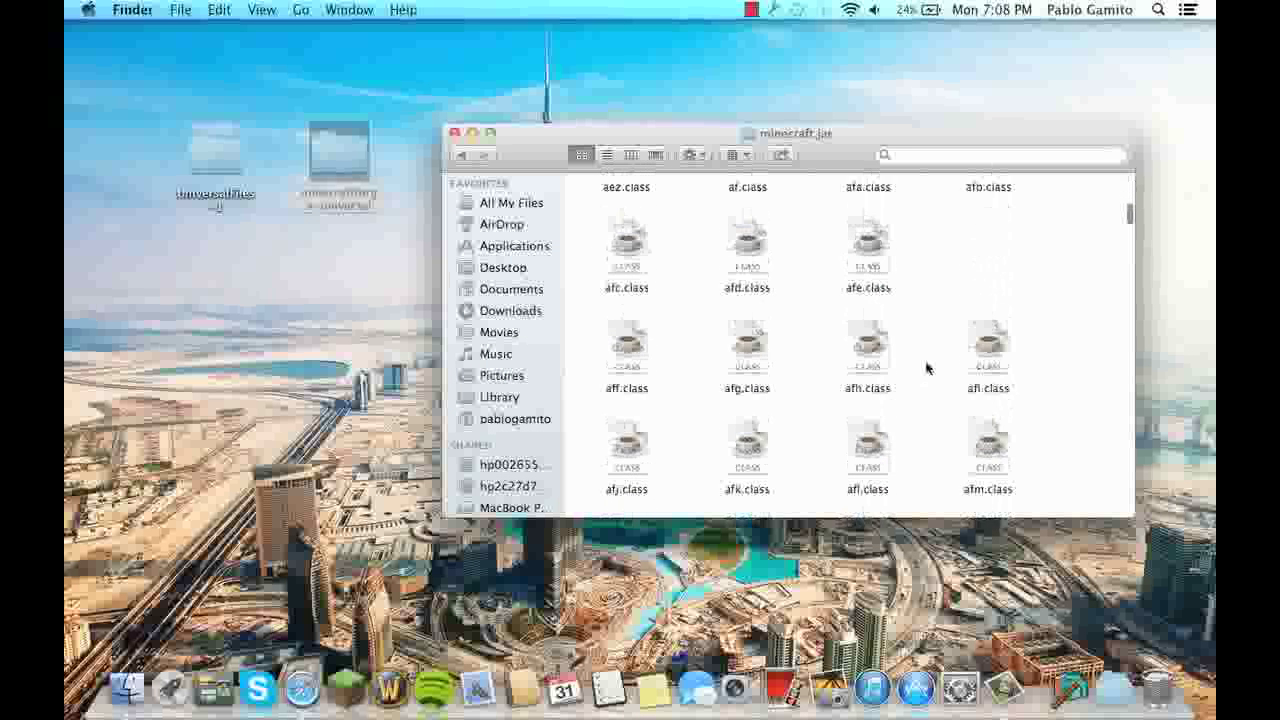
scroll(926, 368, "down", 5)
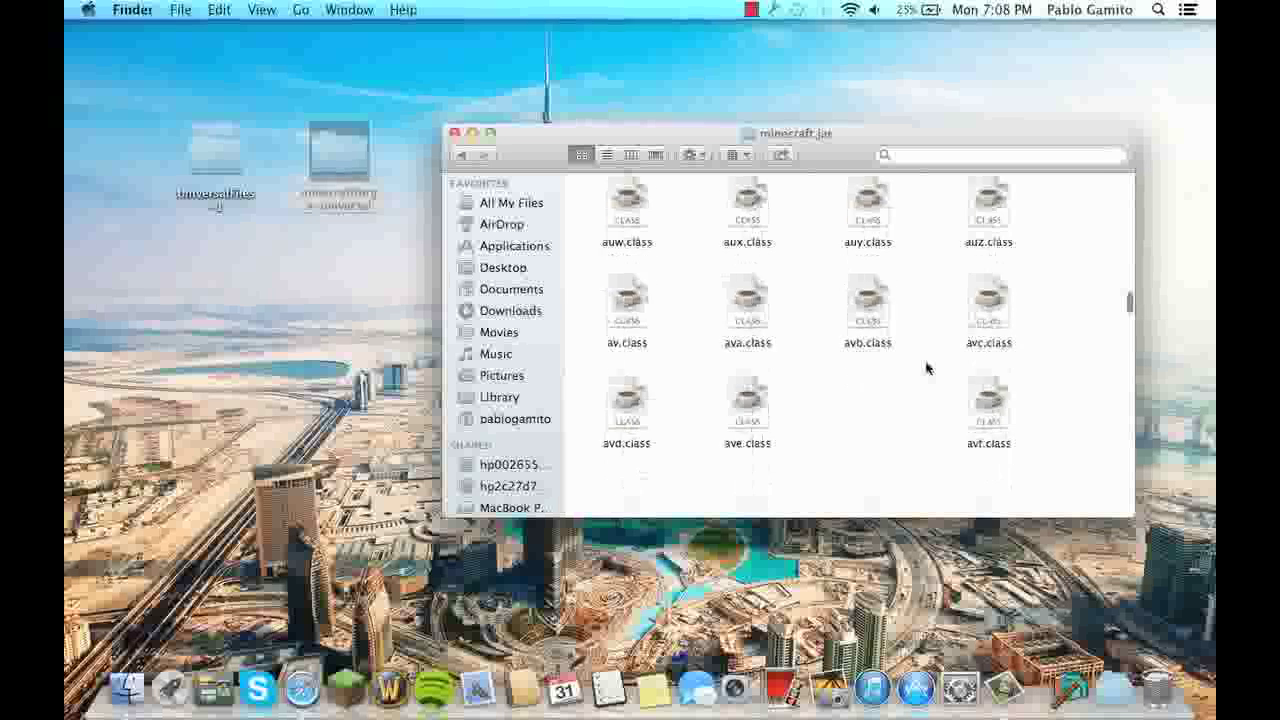
scroll(926, 368, "down", 20)
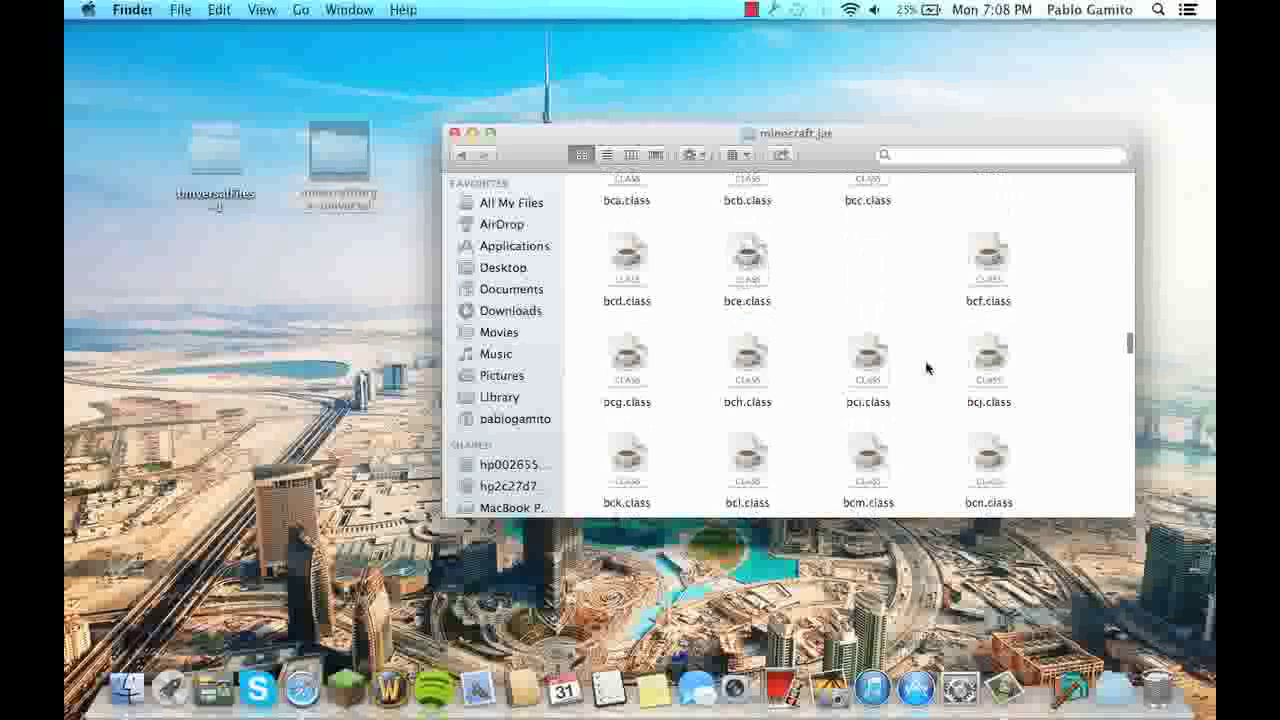
scroll(926, 368, "down", 15)
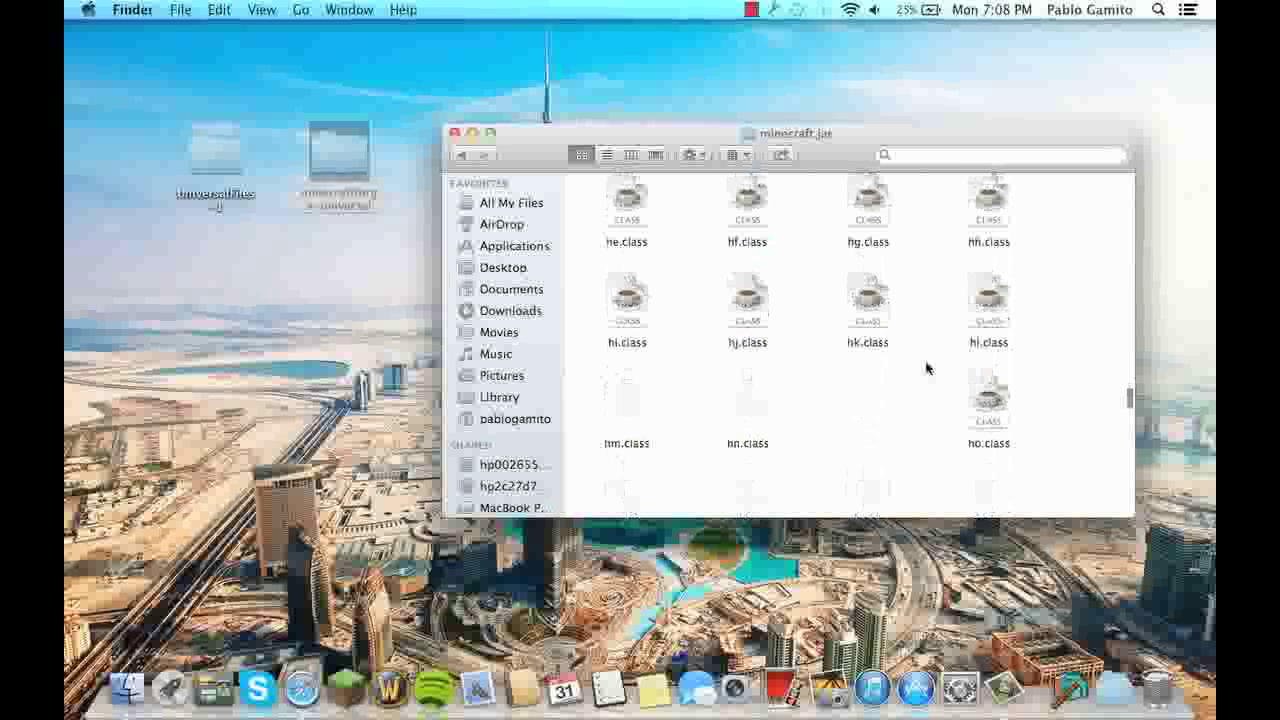
scroll(926, 368, "down", 4)
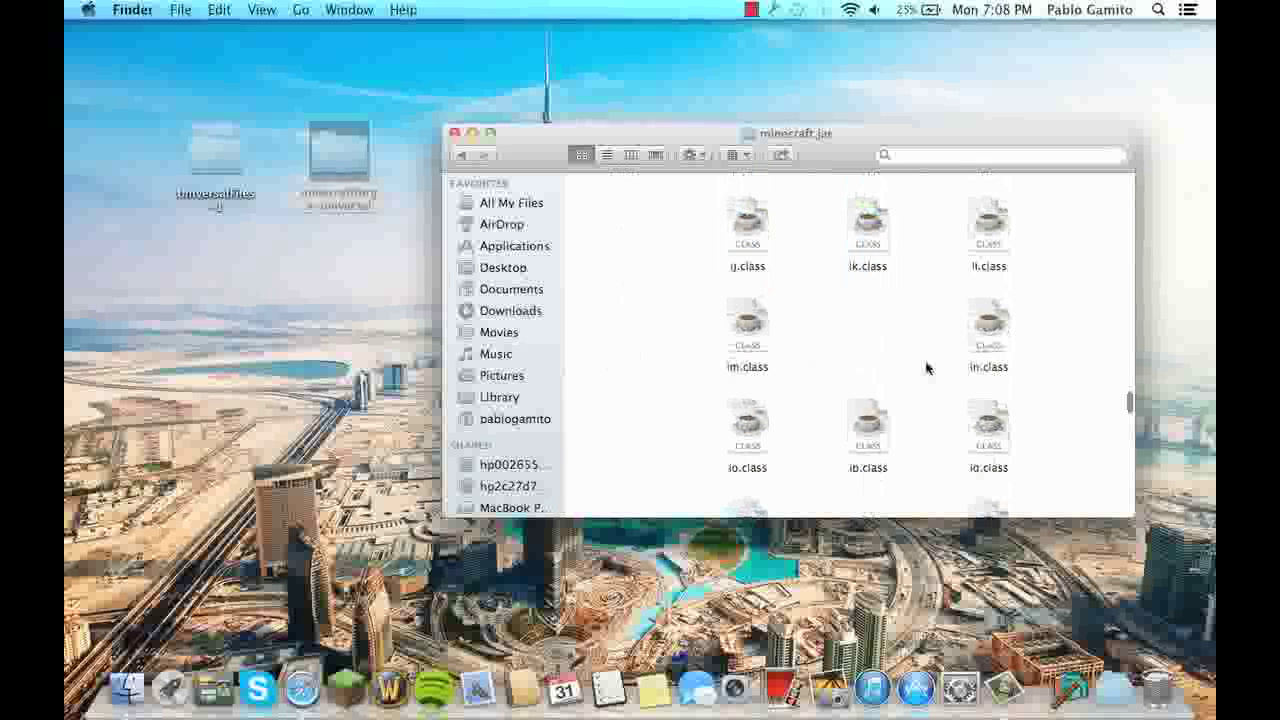
scroll(926, 368, "down", 10)
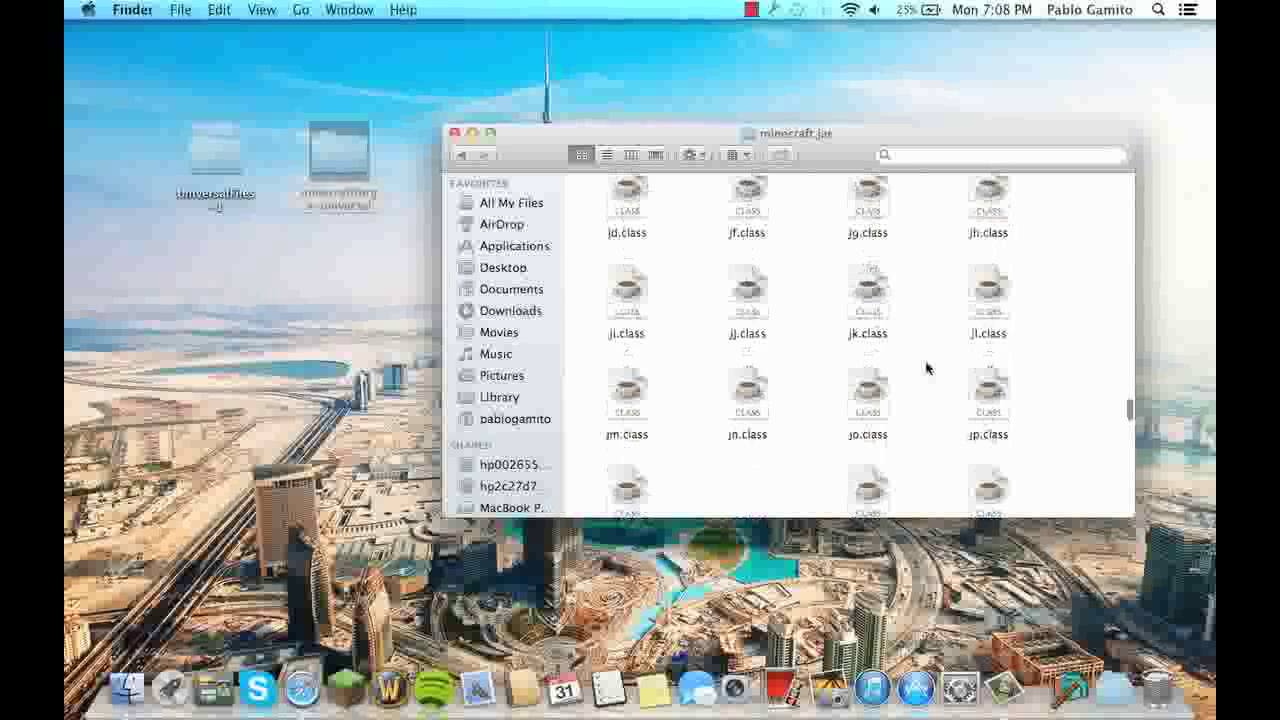
scroll(926, 368, "down", 8)
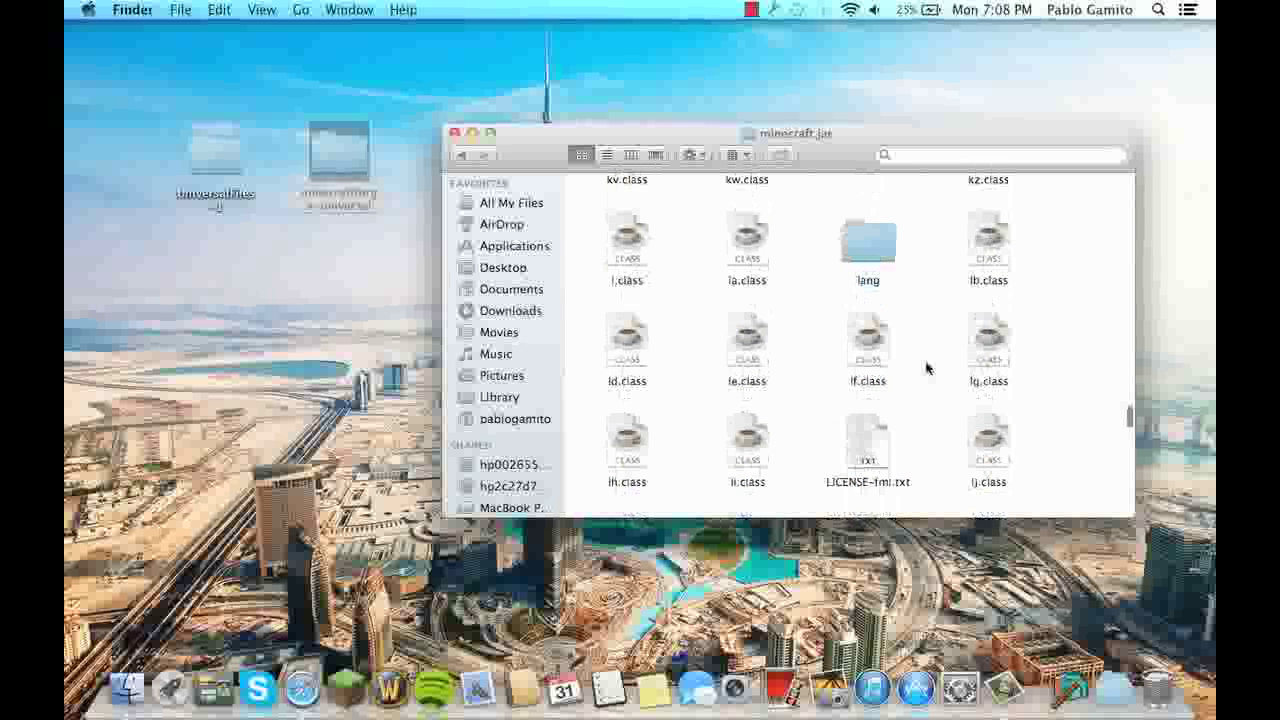
scroll(926, 368, "down", 6)
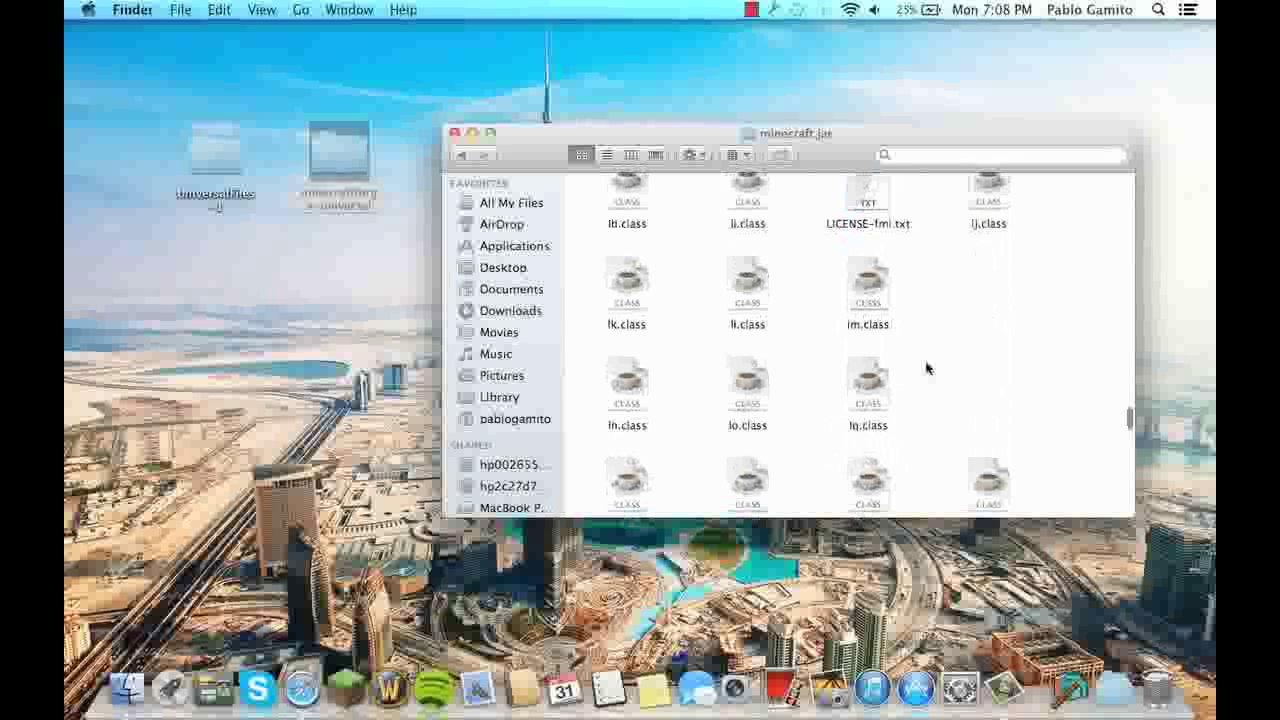
scroll(926, 368, "down", 10)
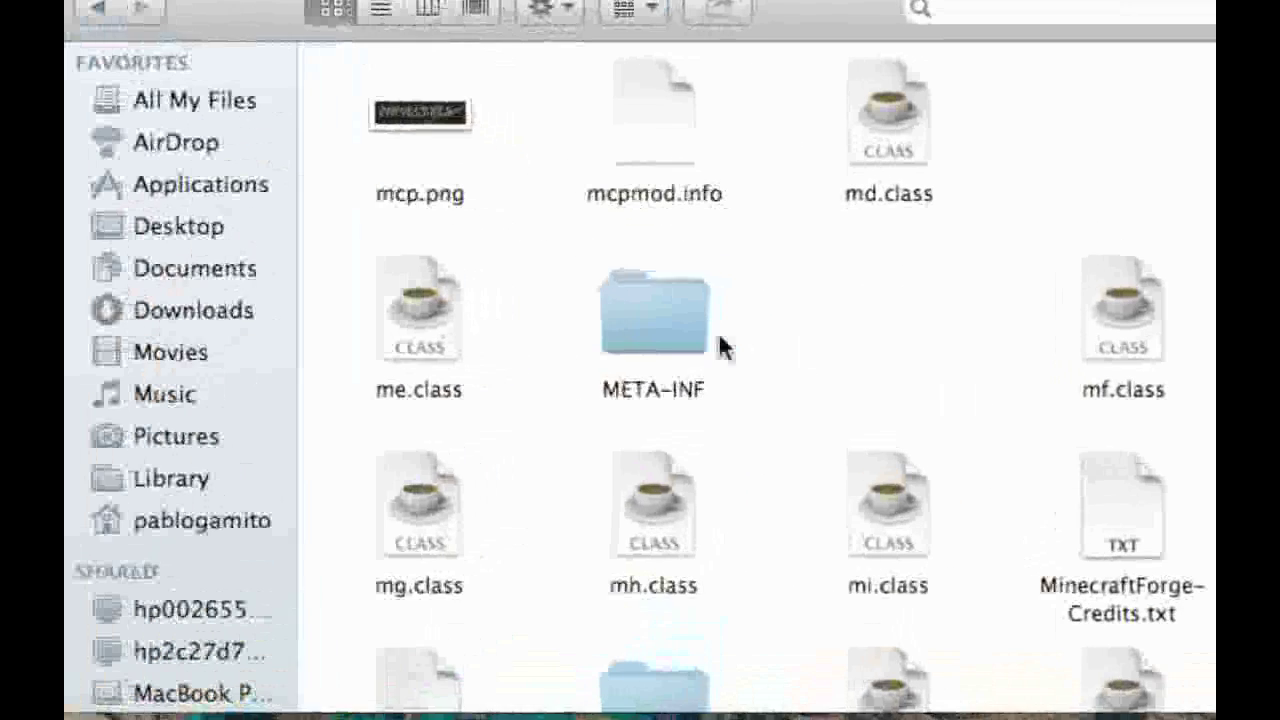
- Move the META-INF folder inside minecraft.jar to the Trash and go back to bin
left_click(666, 335)
left_click(812, 293)
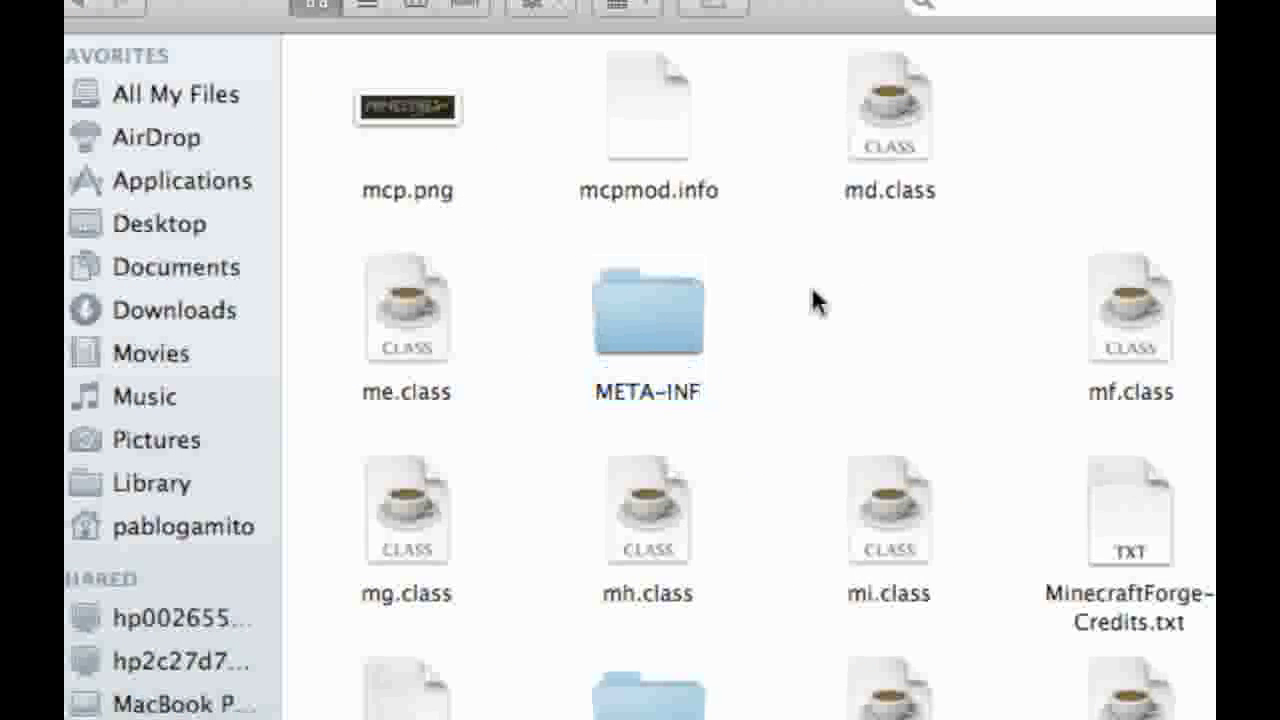
right_click(652, 318)
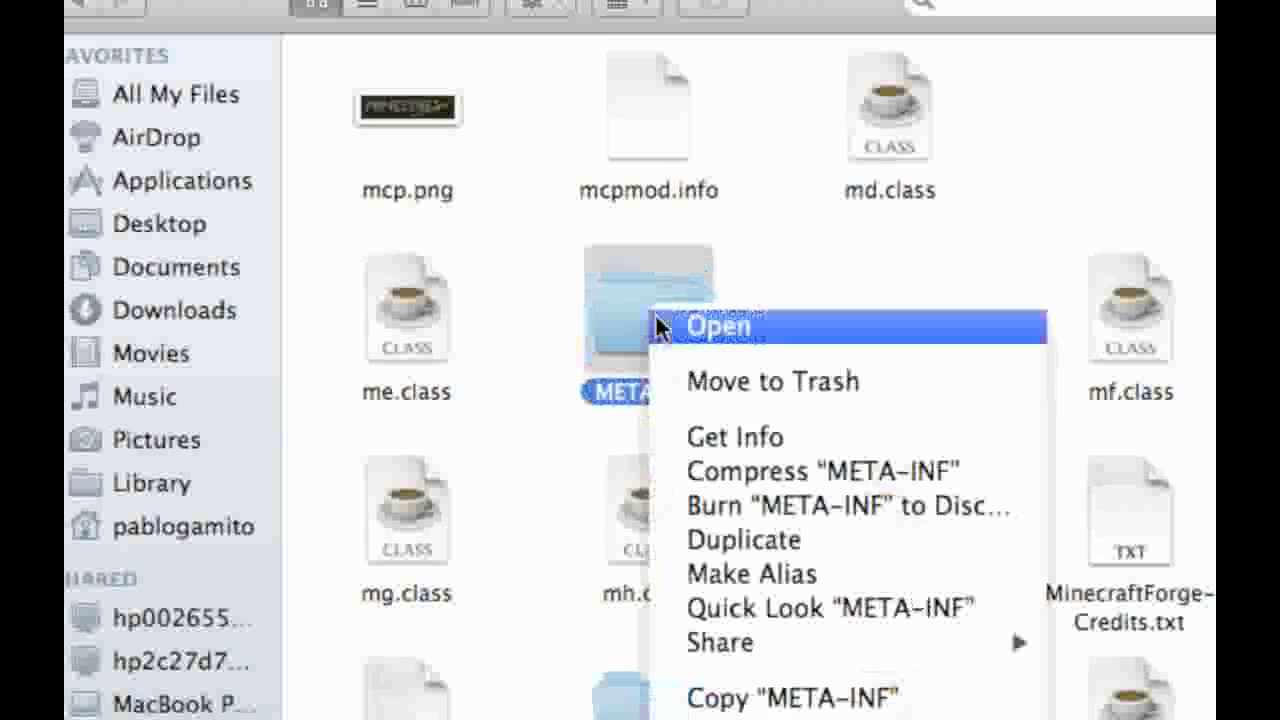
left_click(724, 378)
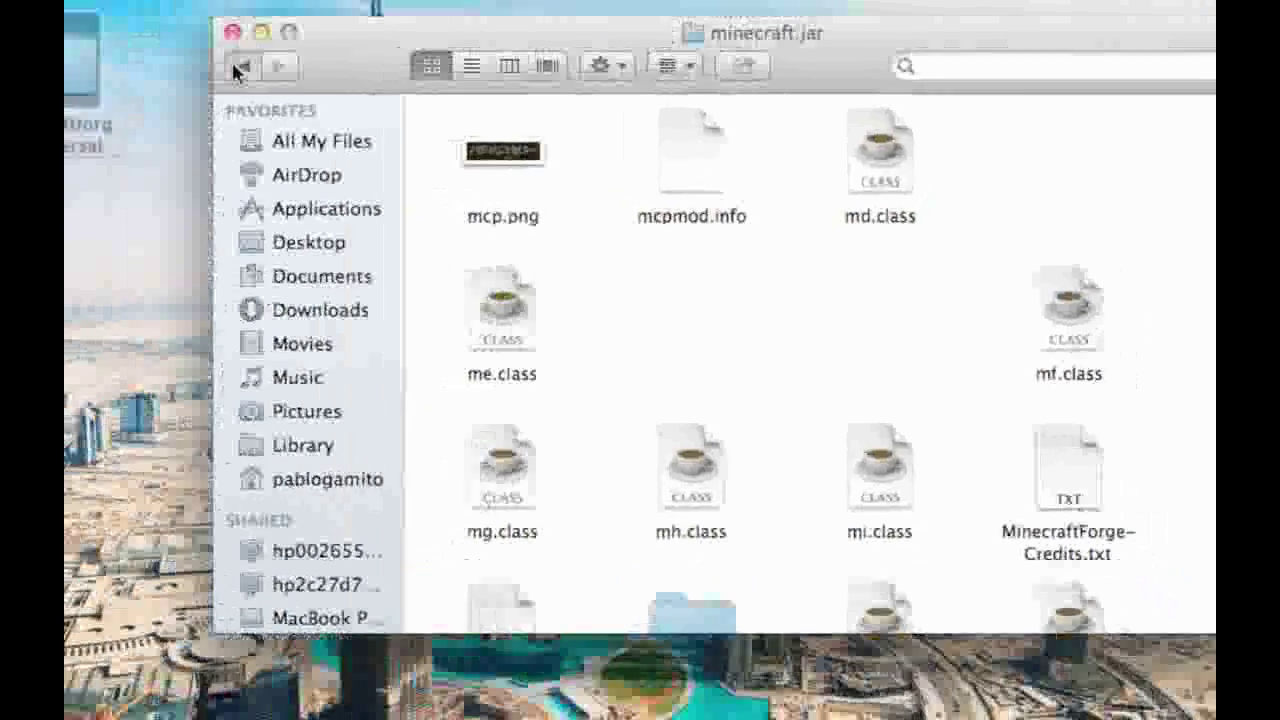
left_click(77, 2)
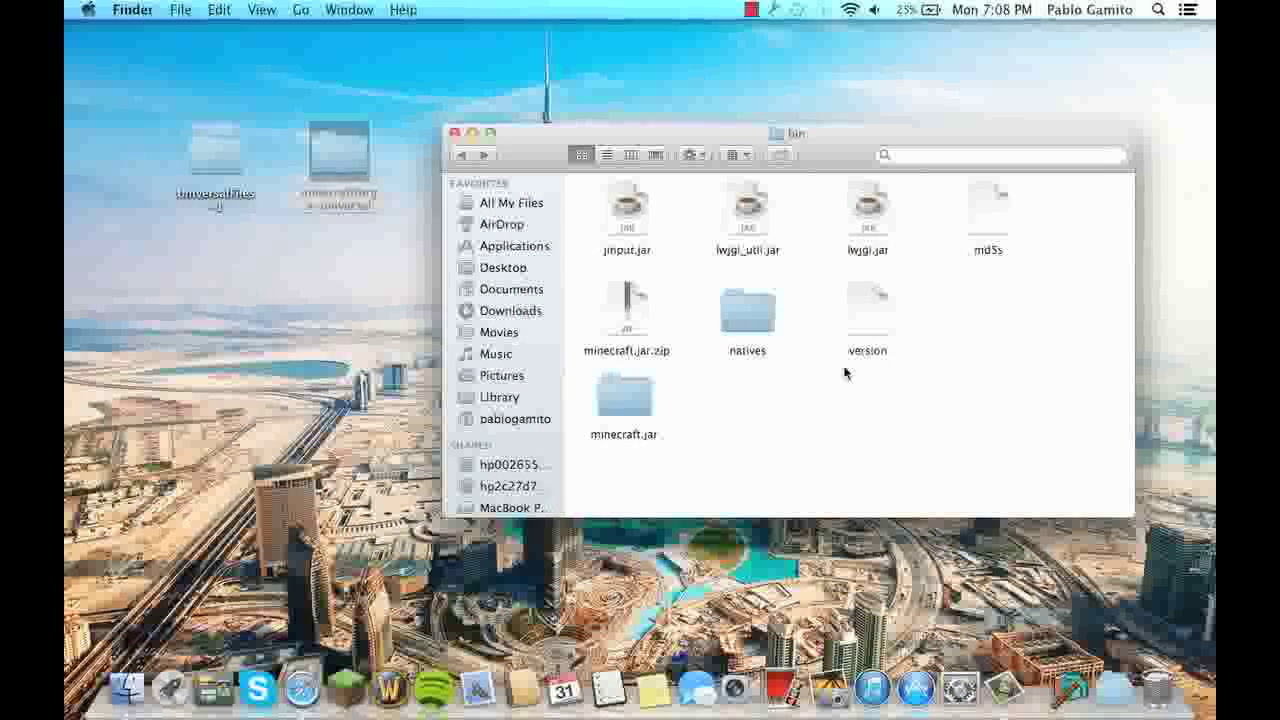
- Back in the minecraft folder, create a new folder named mods
left_click(460, 156)
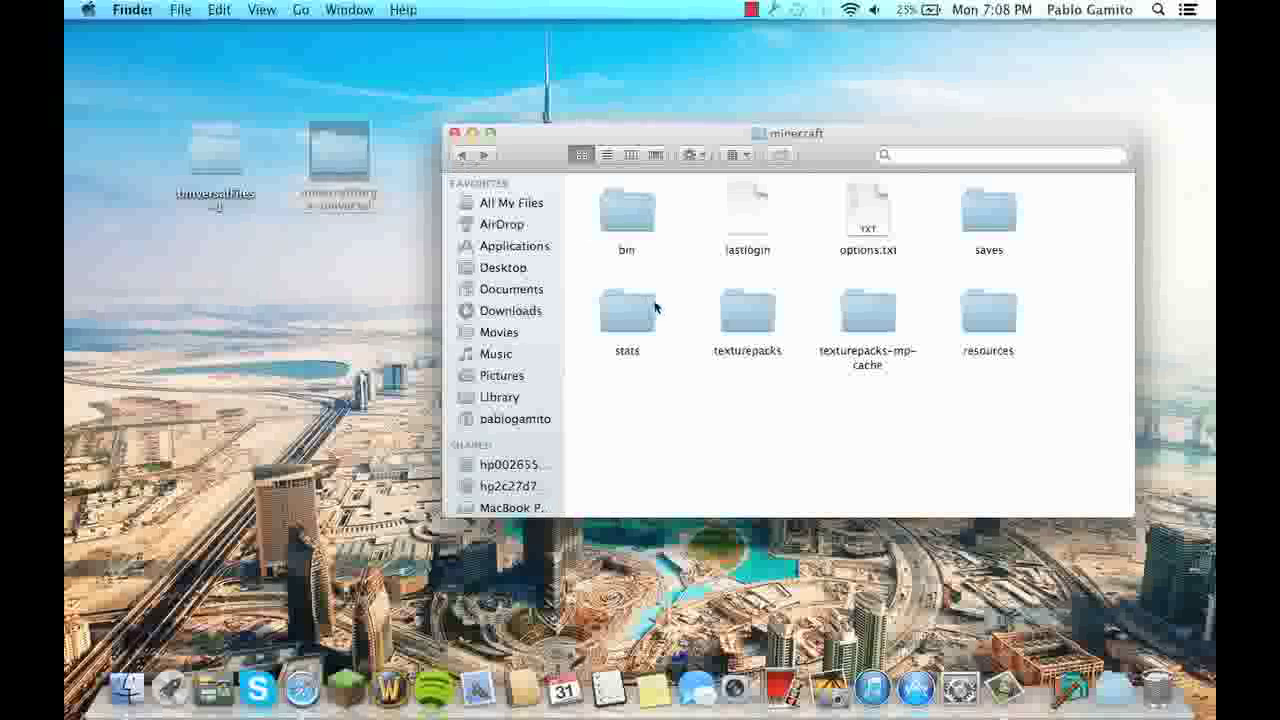
right_click(617, 405)
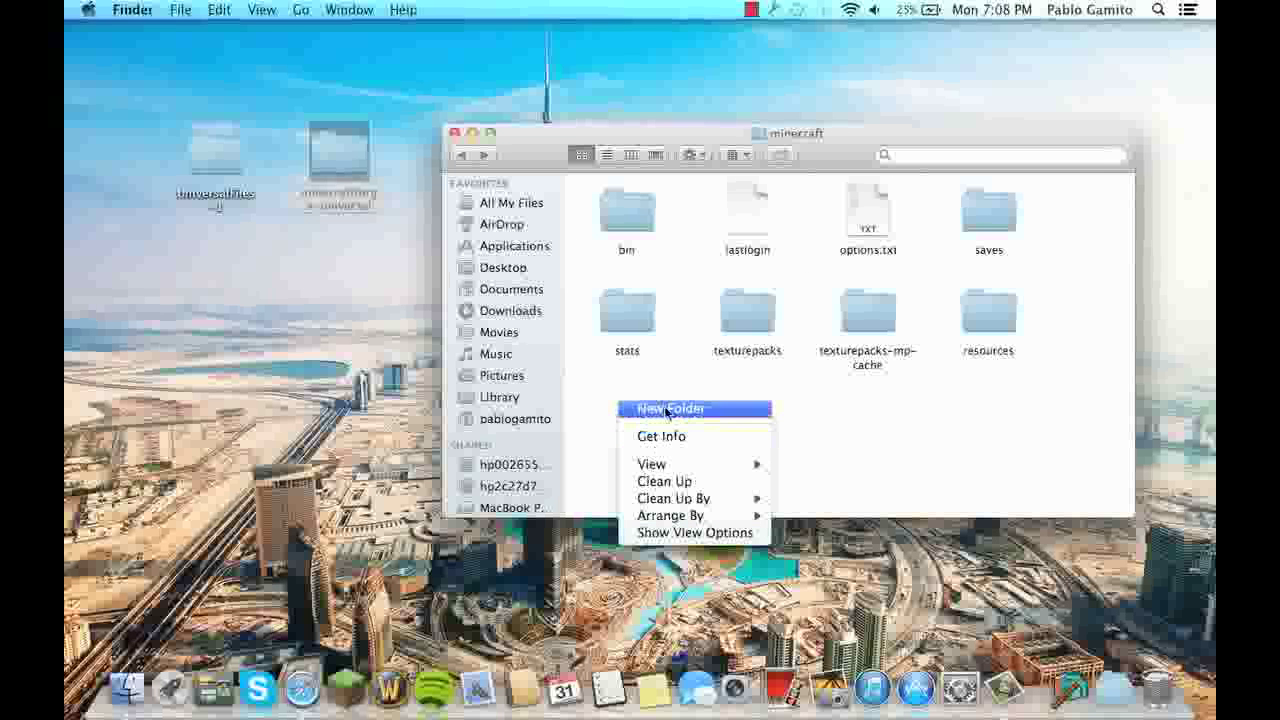
left_click(667, 409)
type("m")
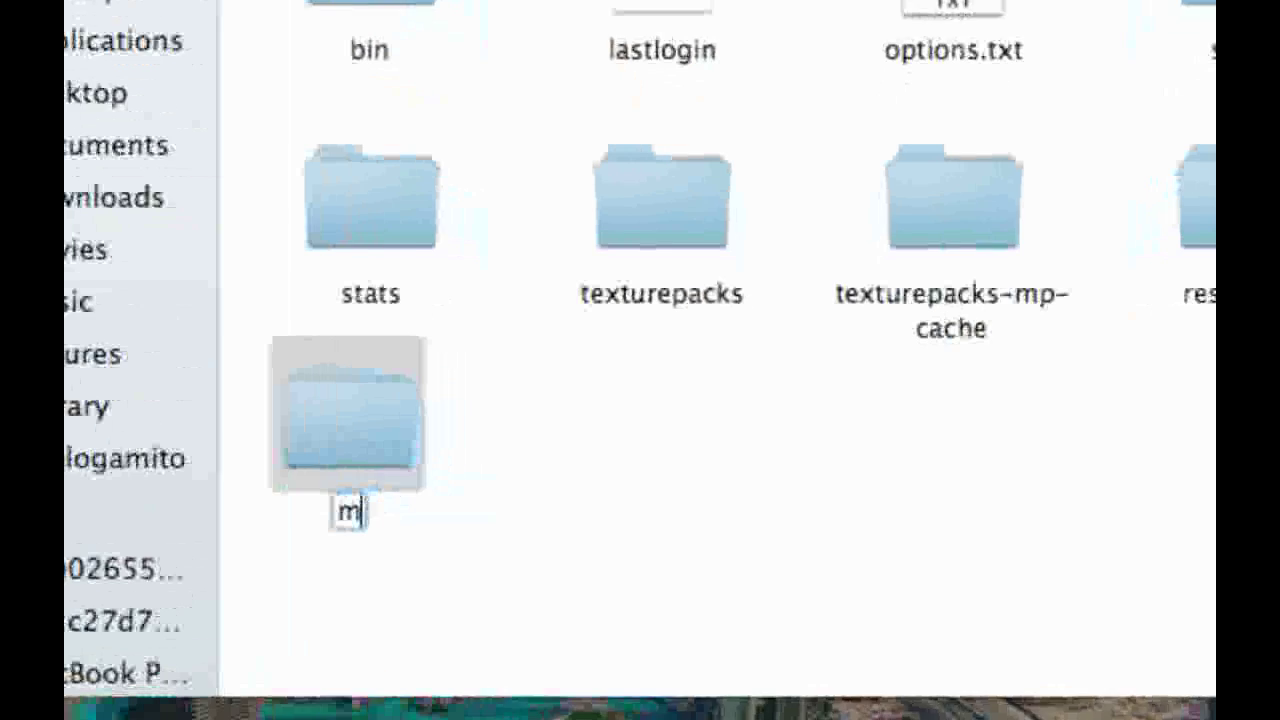
type("ods")
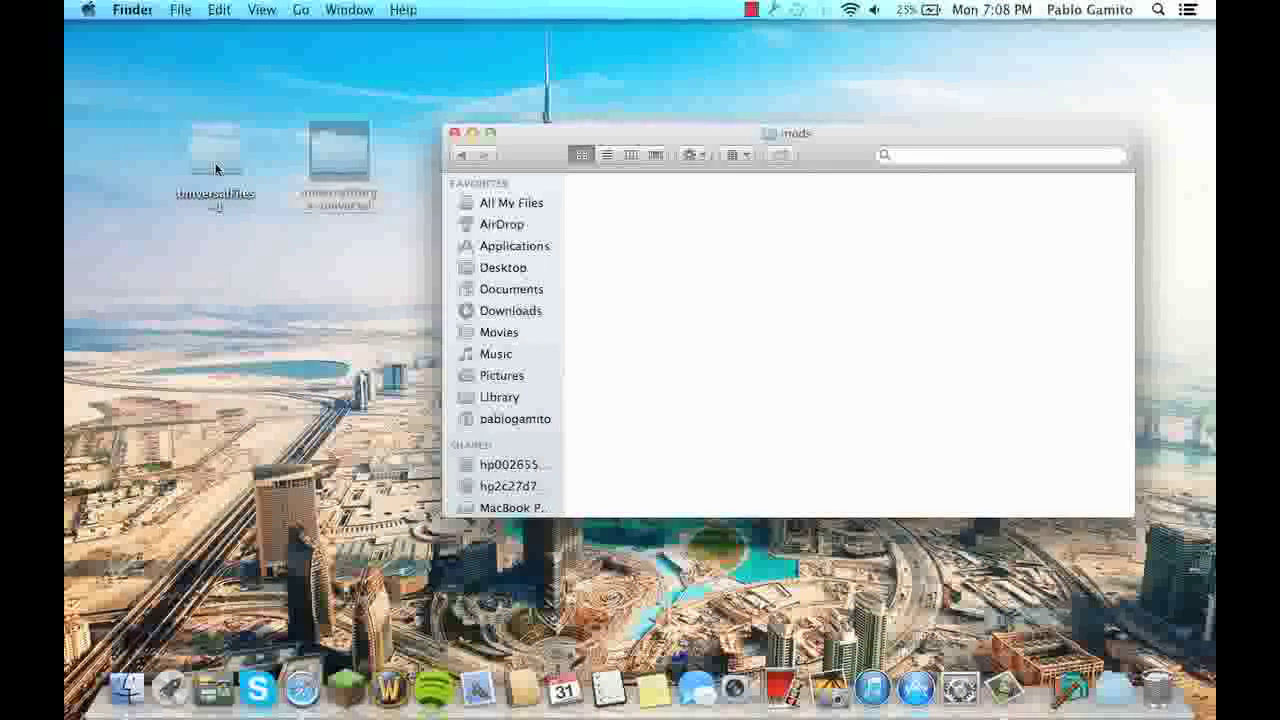
- Move Paintball.zip from the UniversalFiles-1 folder into the mods folder
double_click(215, 170)
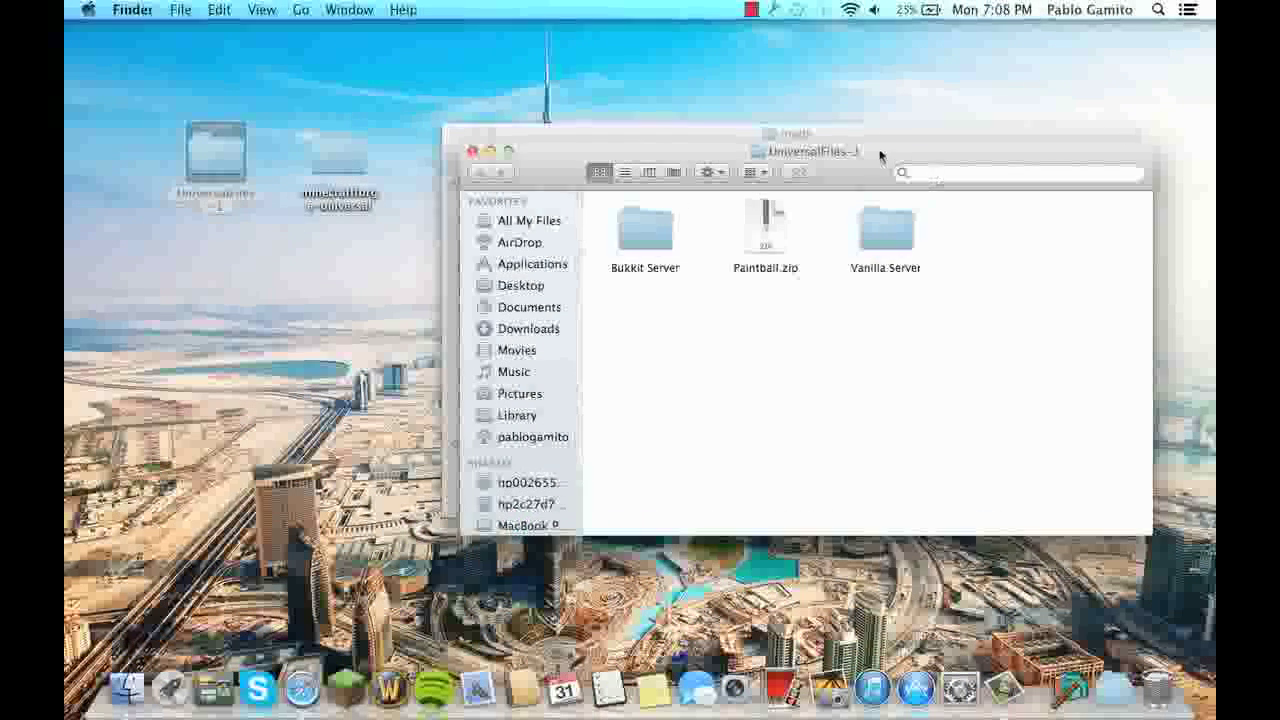
mouse_move(880, 155)
left_mouse_down()
mouse_move(846, 223)
mouse_move(846, 313)
mouse_move(770, 449)
mouse_move(565, 355)
mouse_move(286, 336)
mouse_move(277, 314)
mouse_move(280, 333)
mouse_move(237, 357)
mouse_move(243, 391)
left_mouse_up()
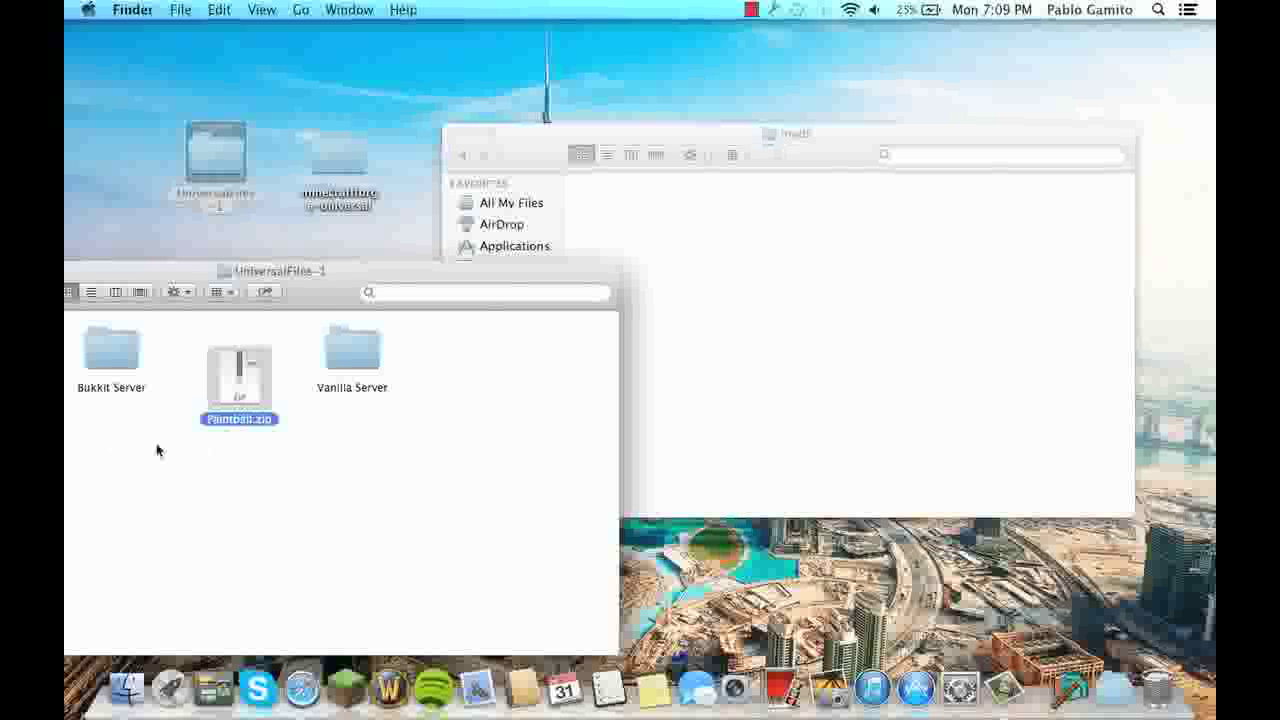
mouse_move(237, 400)
left_mouse_down()
mouse_move(238, 482)
mouse_move(674, 409)
mouse_move(717, 232)
mouse_move(672, 228)
left_mouse_up()
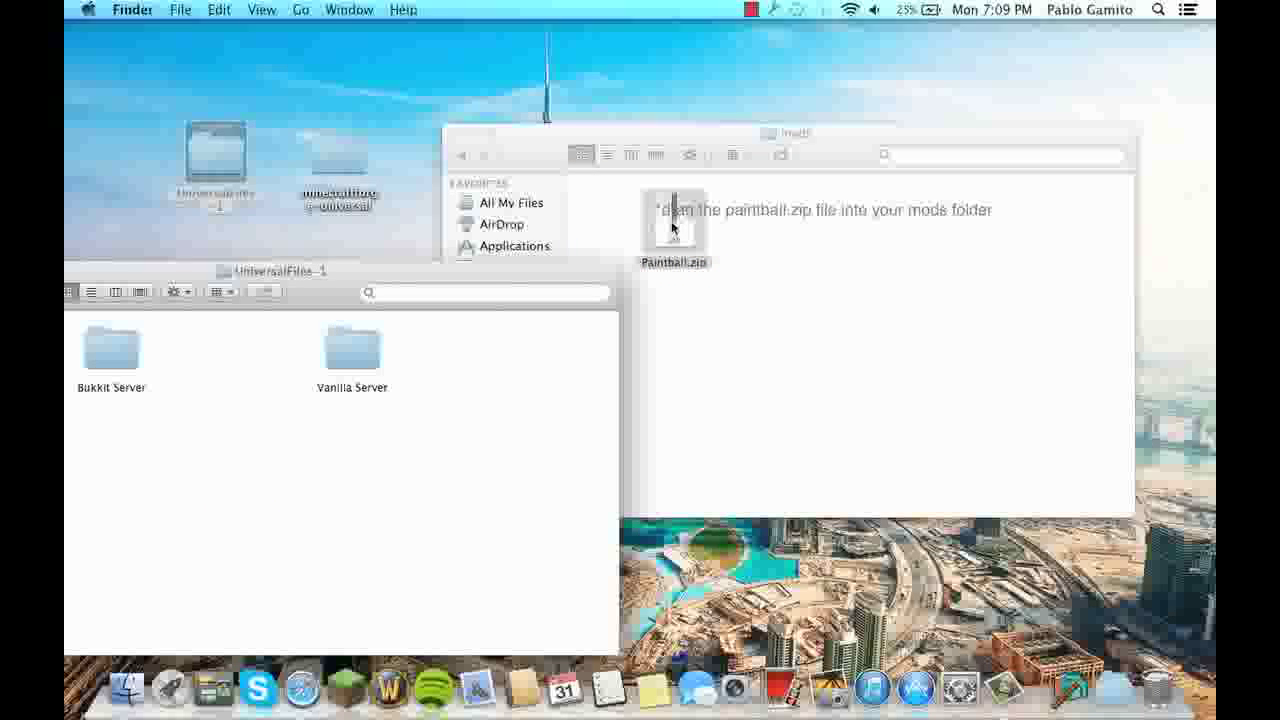
- Close the UniversalFiles-1 window and trash the UniversalFiles-1 and Forge universal desktop folders
left_click_drag(491, 289, 796, 289)
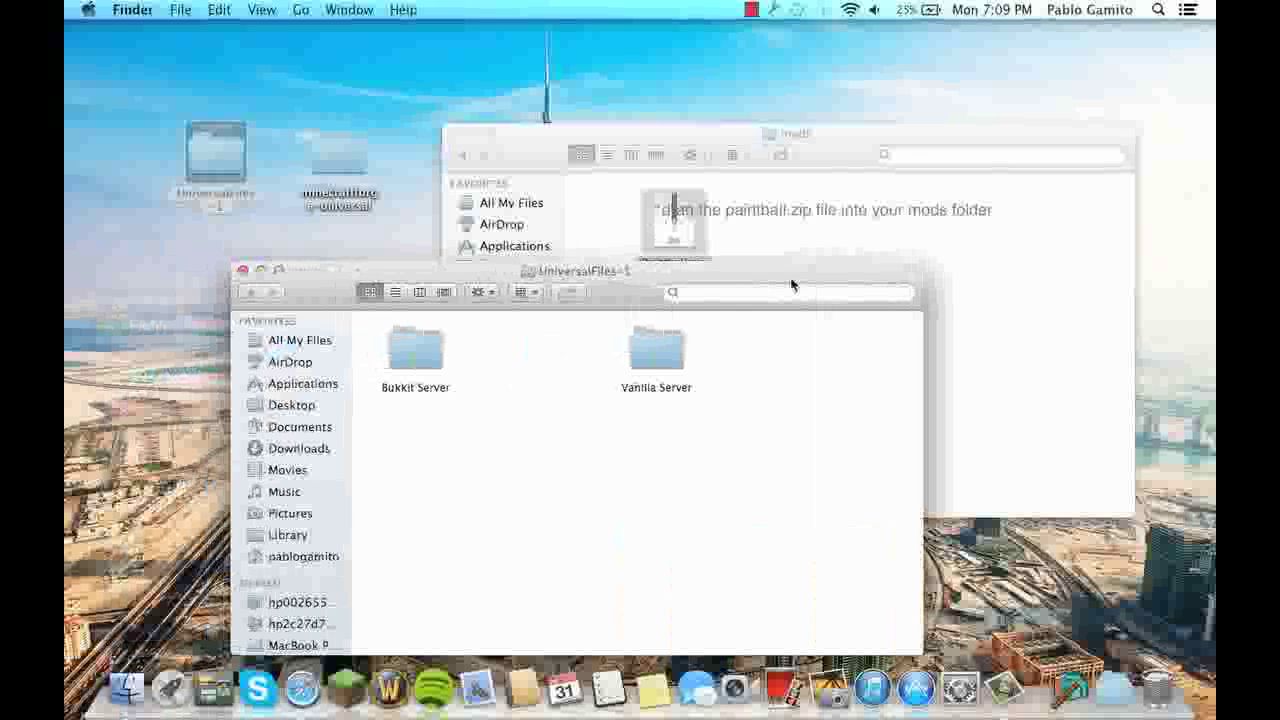
left_click(243, 270)
left_click_drag(762, 490, 1157, 688)
left_click_drag(348, 175, 1157, 688)
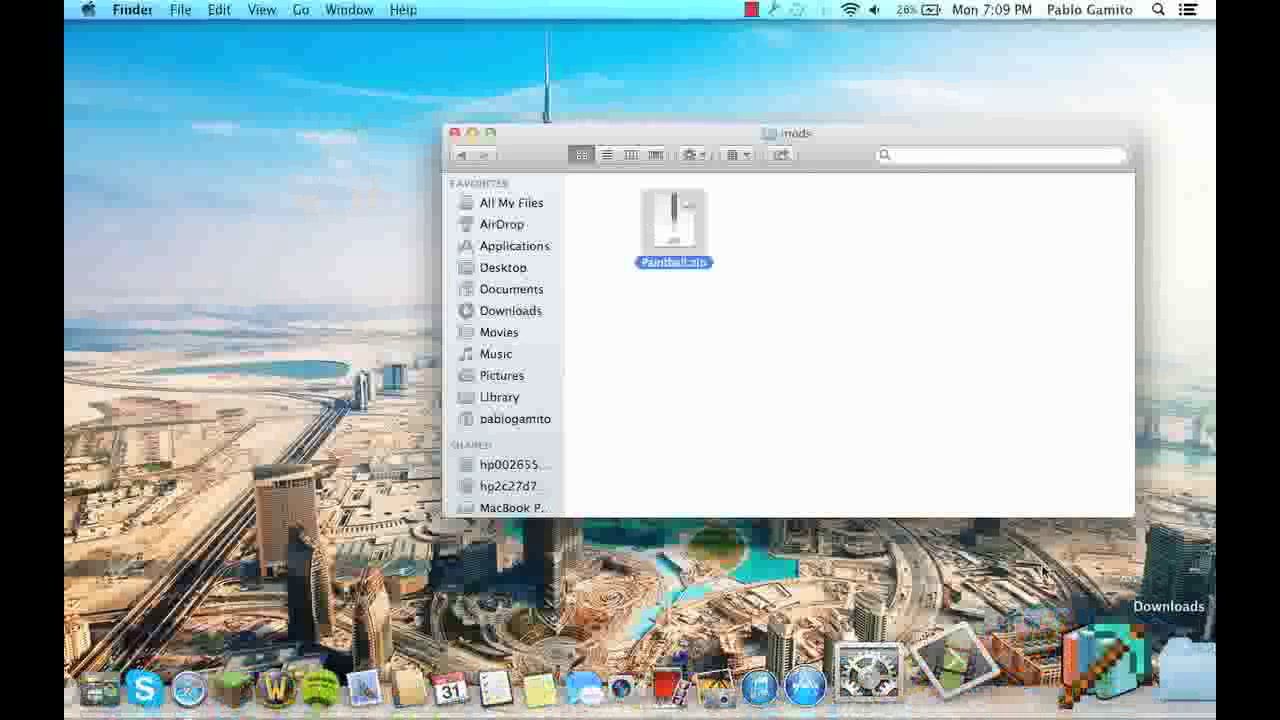
- Launch Minecraft from the Dock and start the game in offline mode
left_click(463, 154)
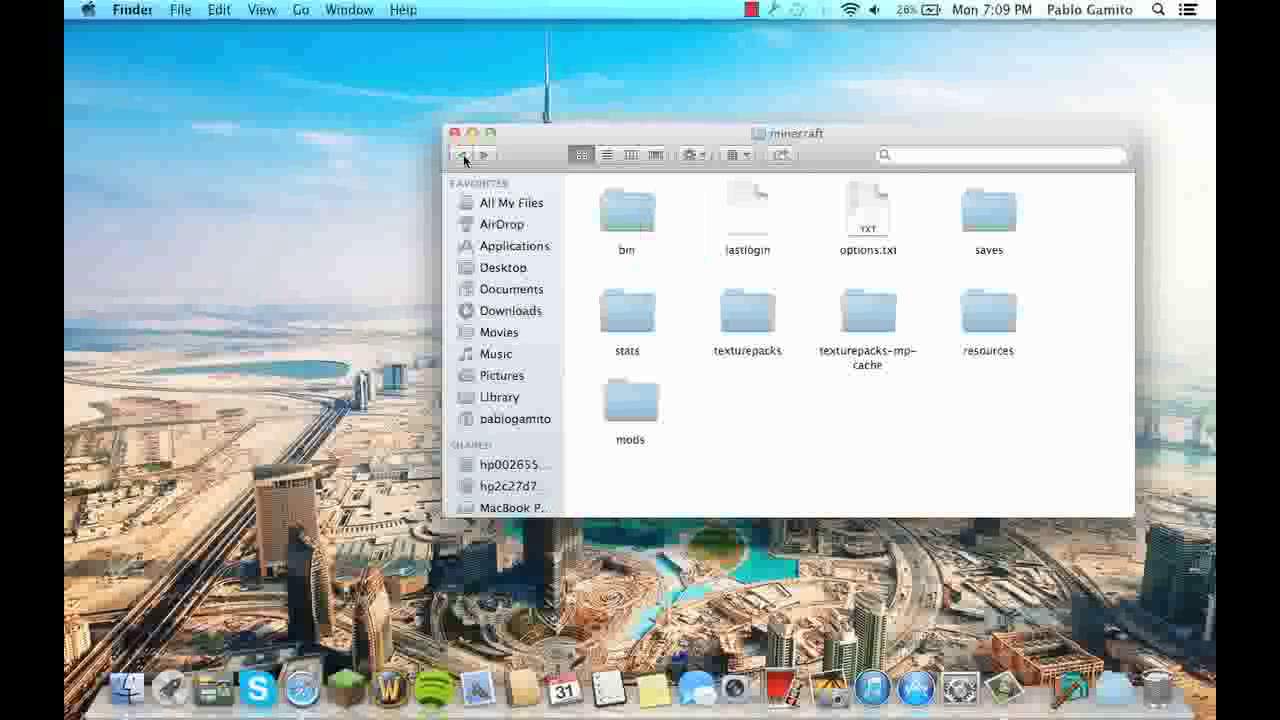
left_click(345, 670)
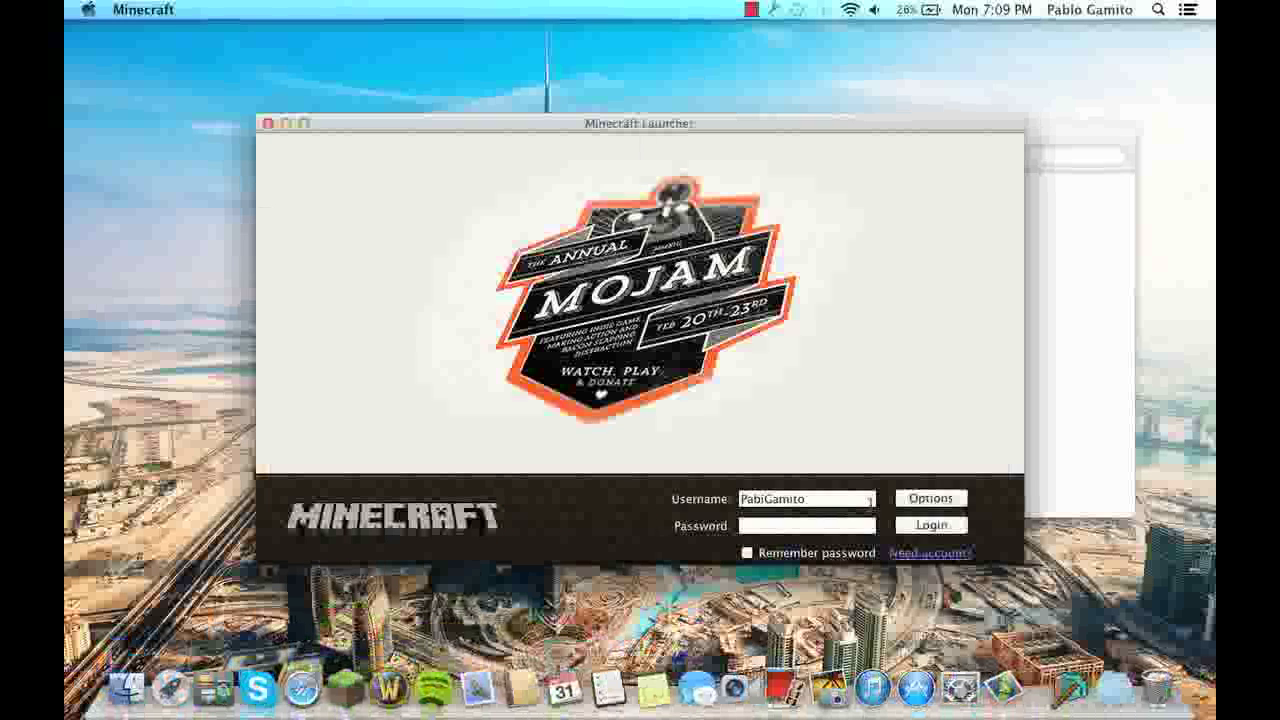
left_click(929, 525)
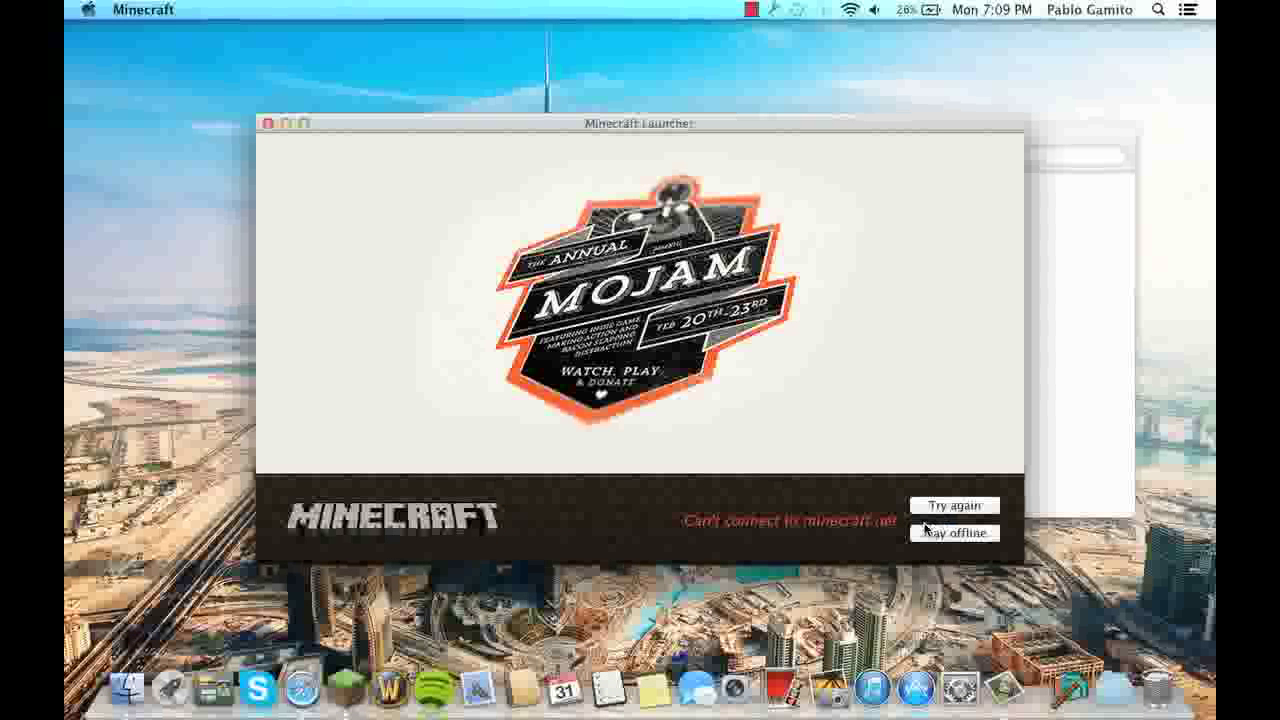
left_click(954, 533)
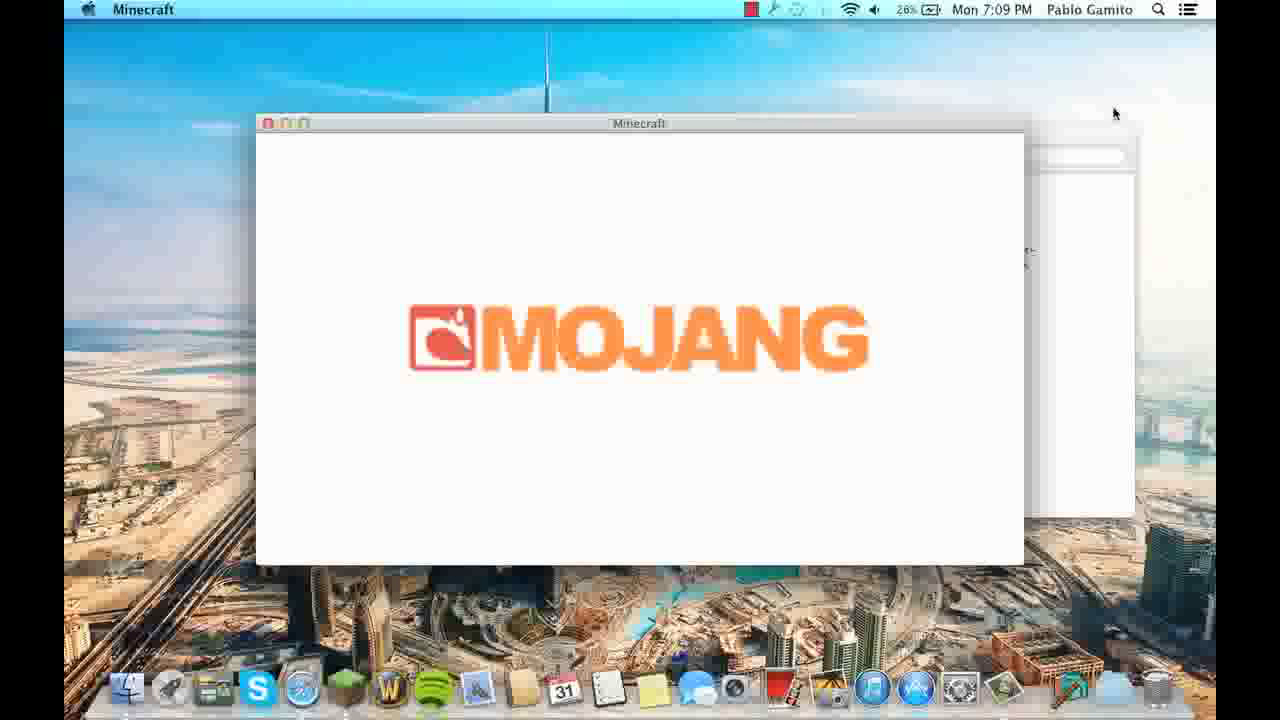
- Check that Paintball 1.4.7v2 appears in the Mod List, then return to the title menu
left_click(1108, 130)
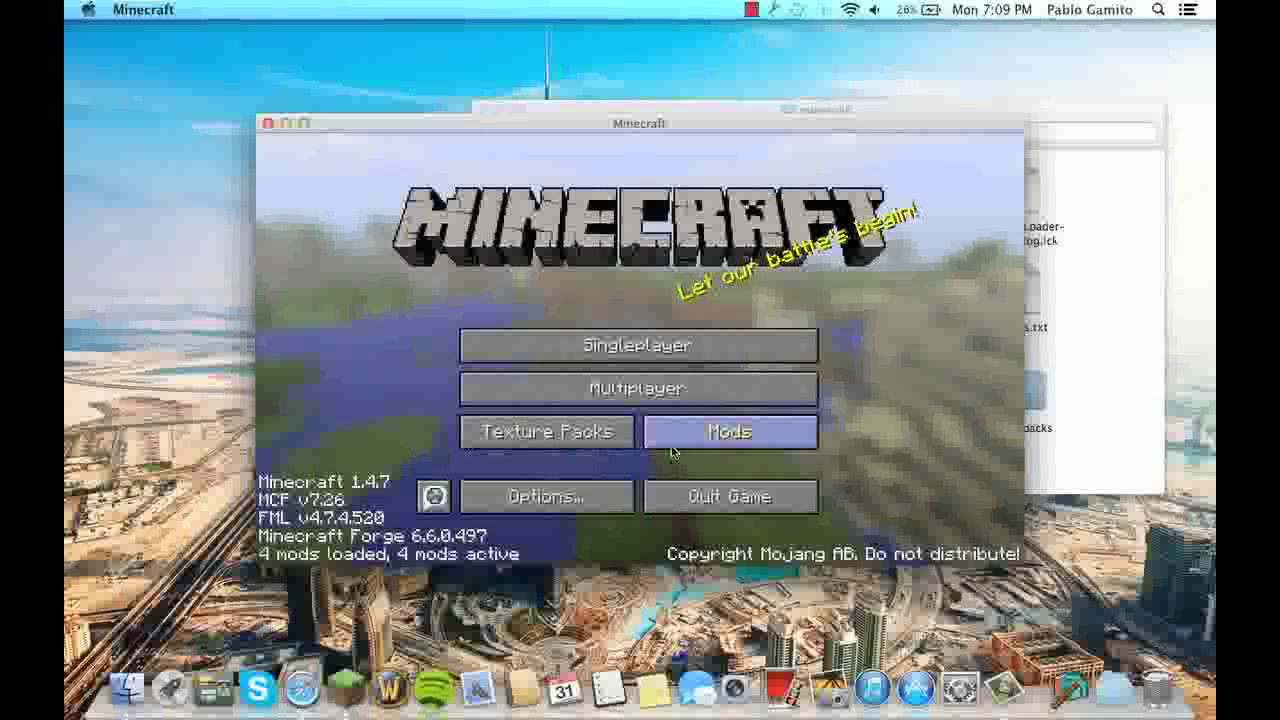
left_click(735, 435)
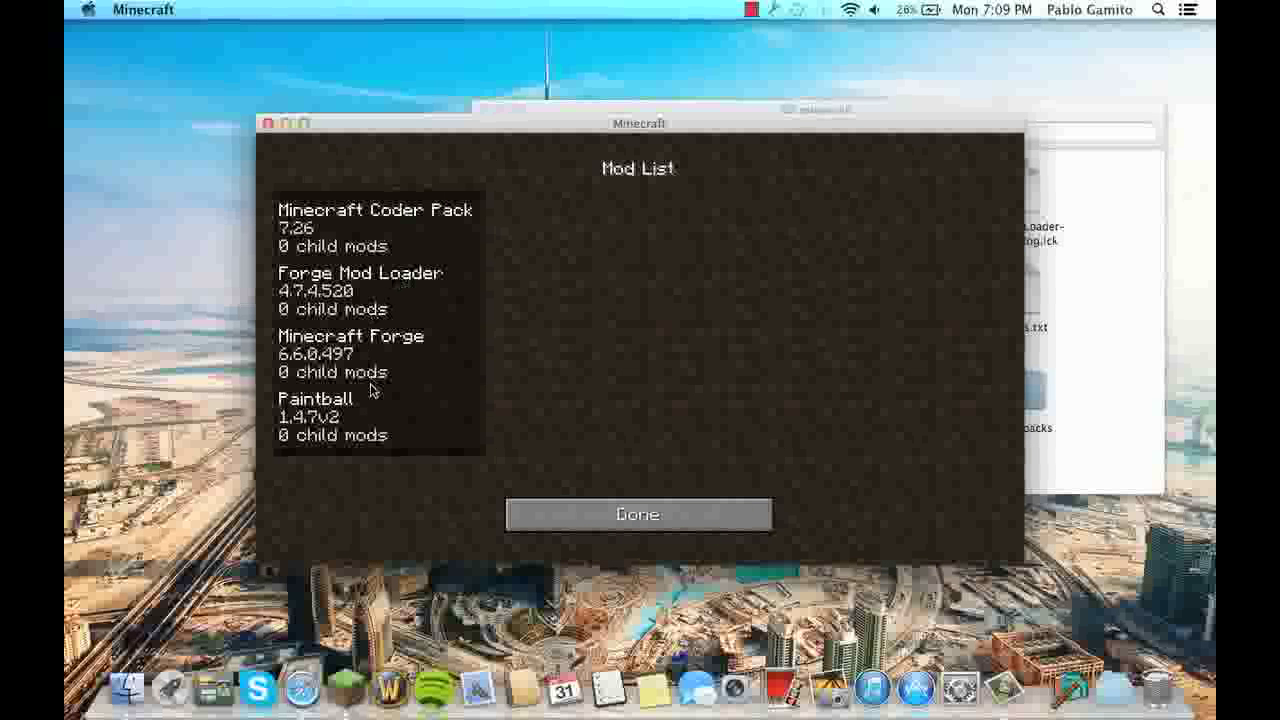
left_click(358, 418)
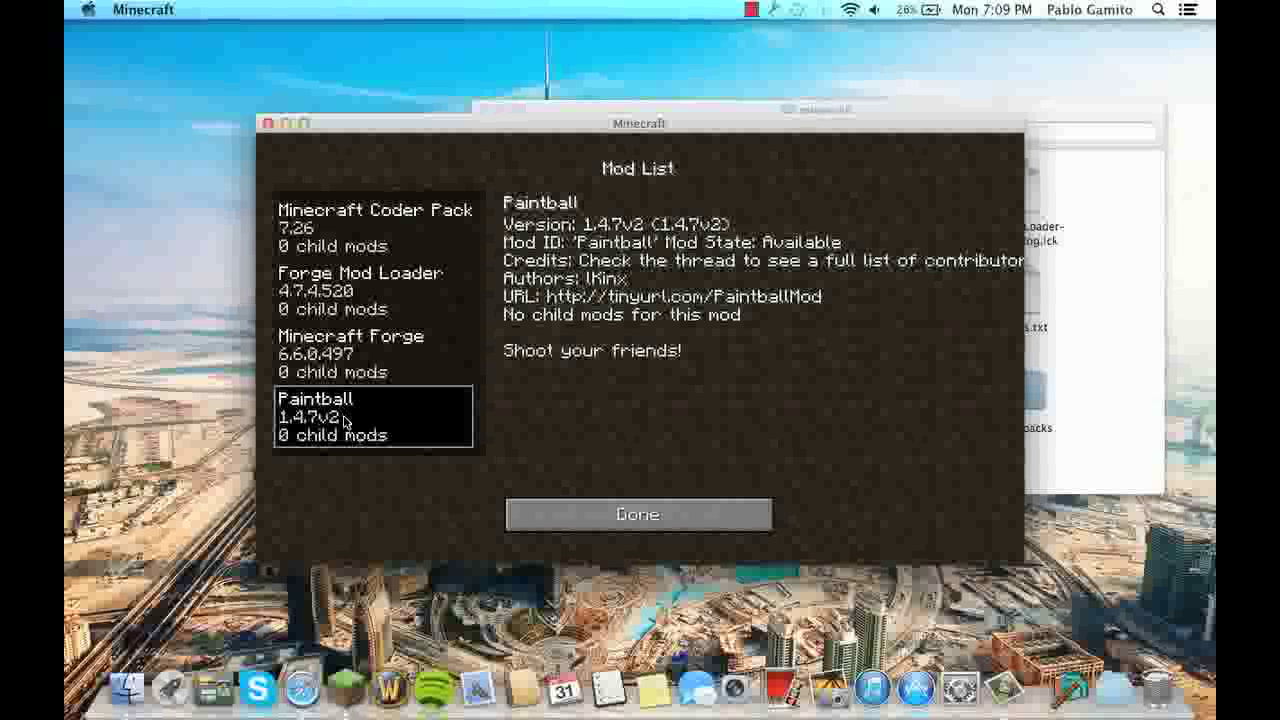
left_click(560, 512)
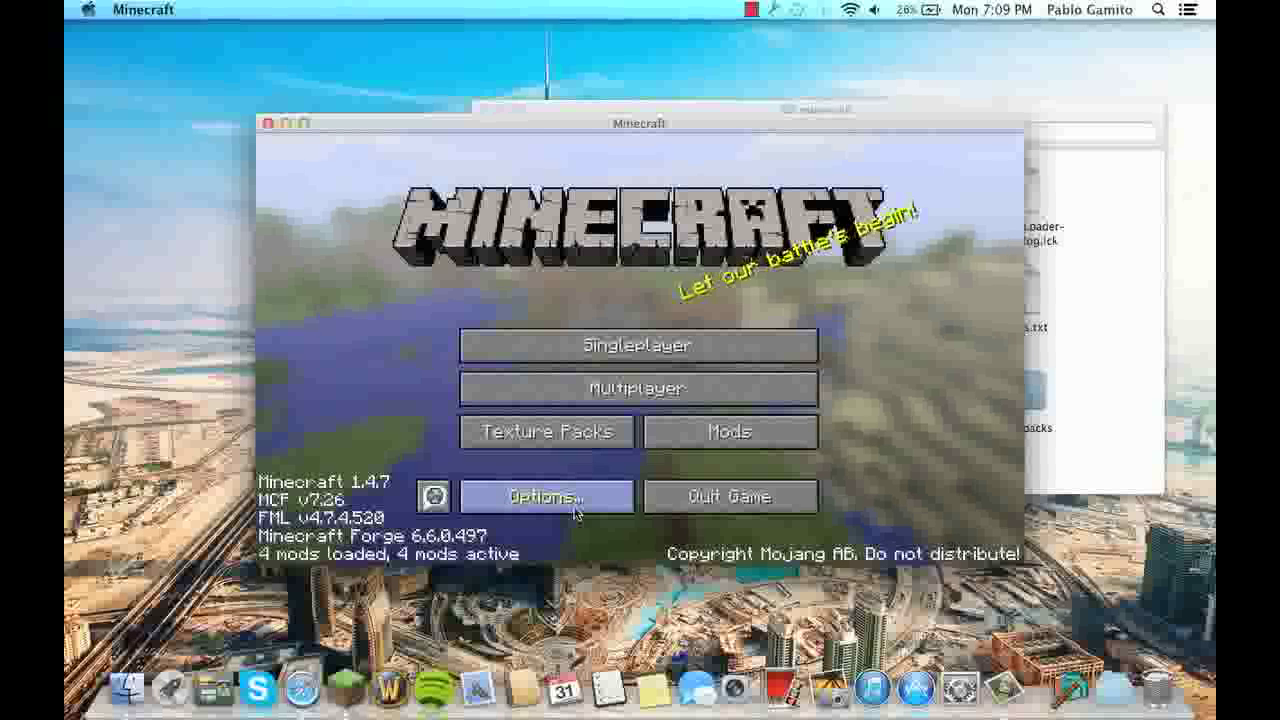